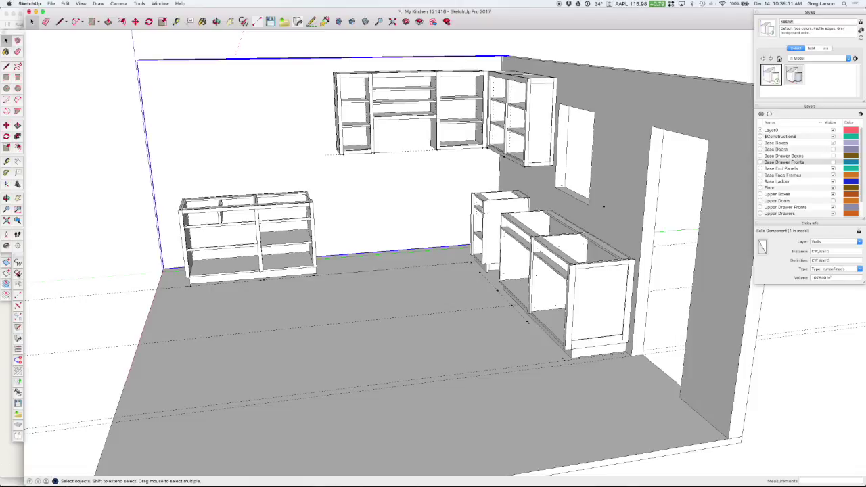
Open the CabWriter settings, check the project's drilling method, and review the CNC boring and line boring options.
click(18, 273)
drag(281, 74, 345, 99)
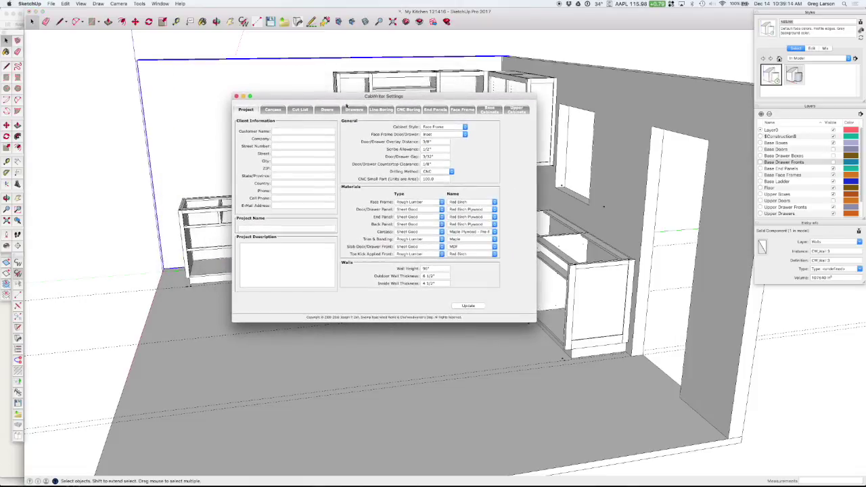
click(441, 173)
click(382, 112)
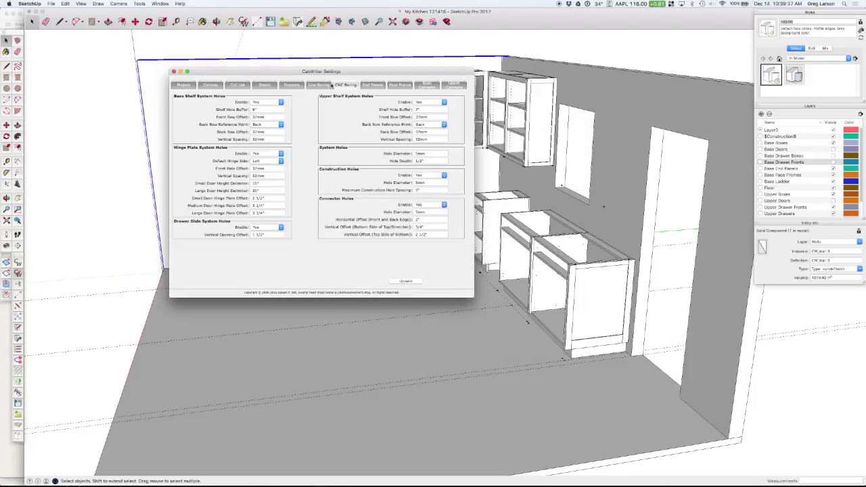
click(317, 85)
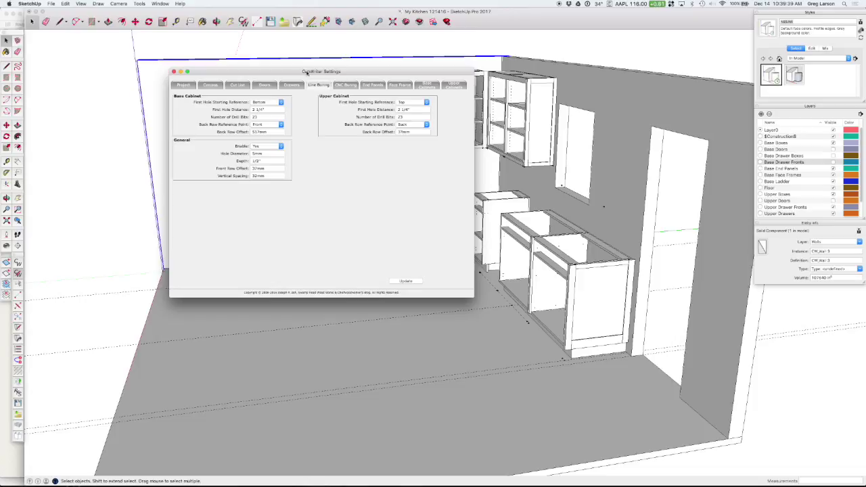
drag(301, 72, 409, 166)
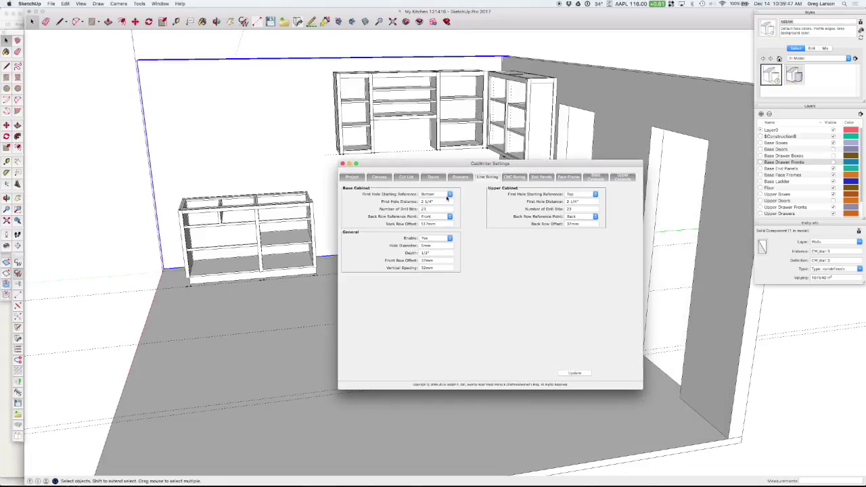
Compare the line boring settings with the upper cabinets and check the upper first-hole starting reference options, keeping Top.
scroll(427, 94, up, 1)
middle_drag(427, 95, 559, 103)
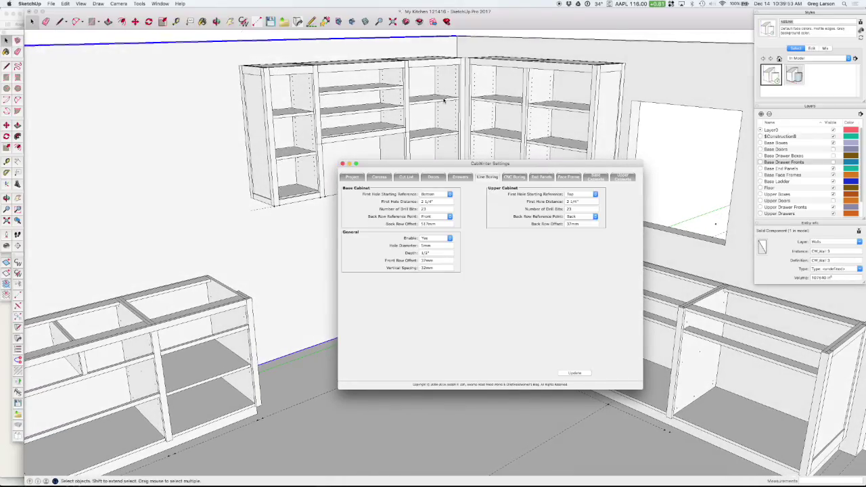
scroll(444, 100, up, 1)
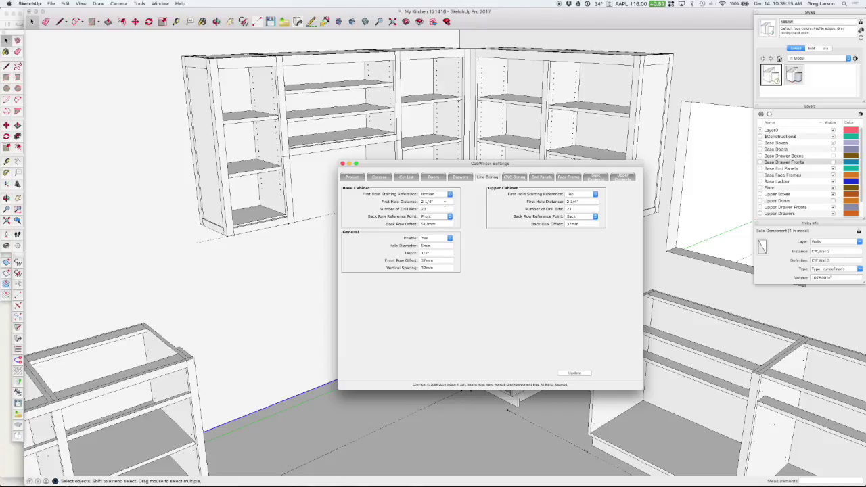
drag(428, 168, 491, 195)
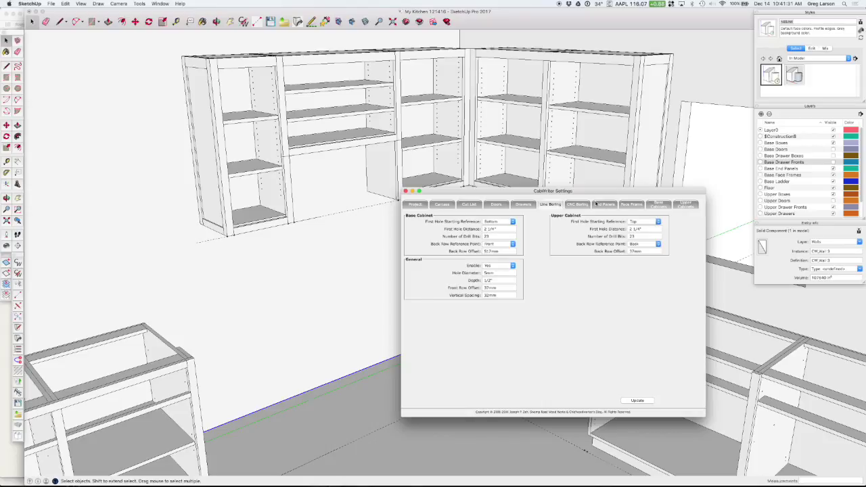
drag(588, 194, 605, 218)
click(653, 246)
click(660, 245)
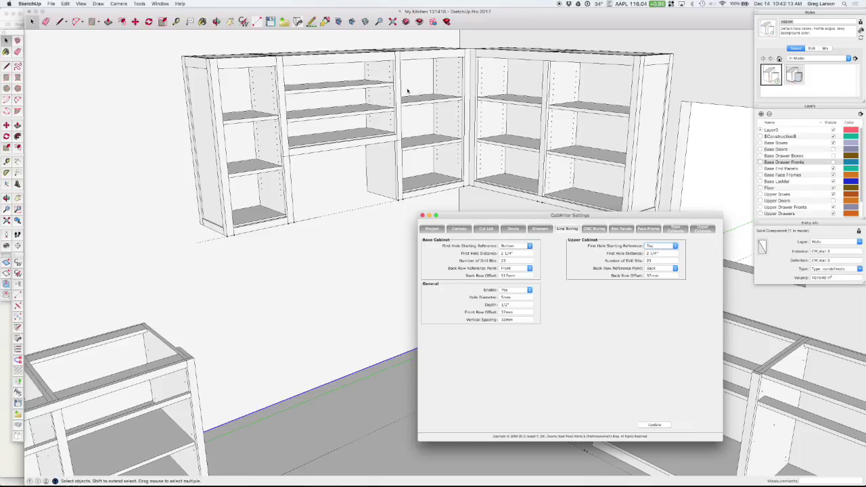
Examine the shelf-hole rows inside the upper cabinets from several angles, including the partitions and shelves, and compare them with the base cabinets.
middle_drag(392, 69, 428, 61)
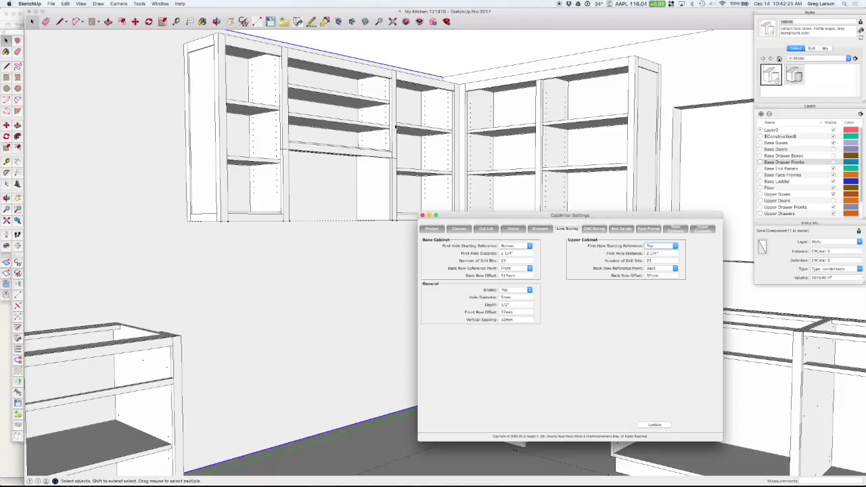
middle_drag(406, 135, 195, 145)
middle_drag(408, 136, 318, 126)
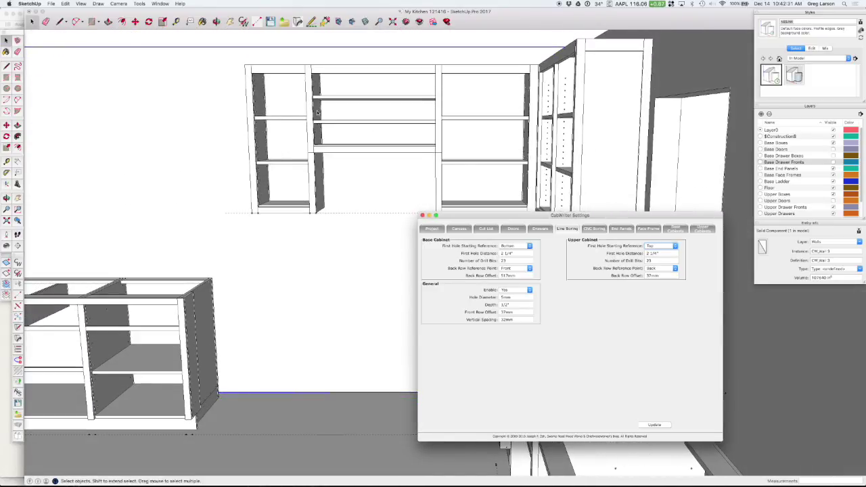
middle_drag(301, 107, 285, 90)
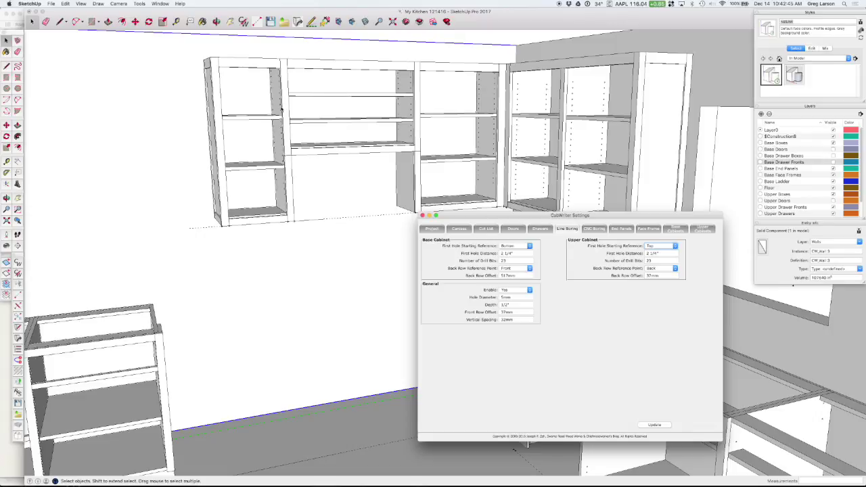
middle_drag(286, 106, 304, 113)
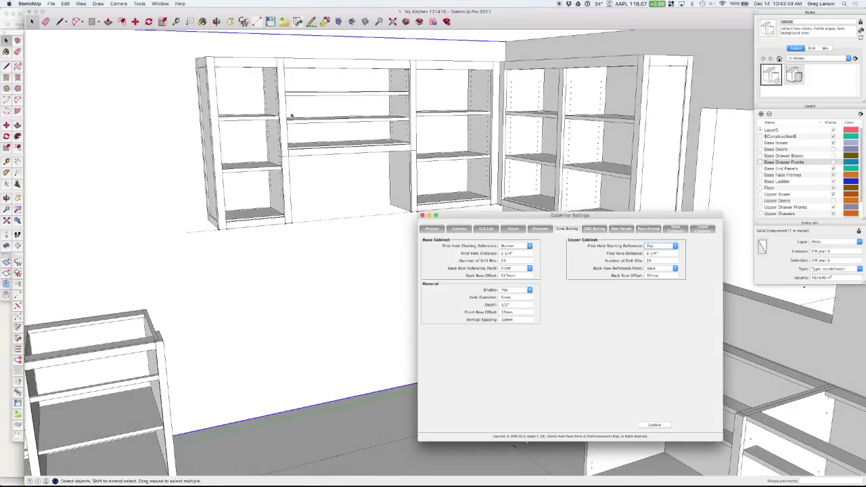
middle_drag(286, 113, 275, 109)
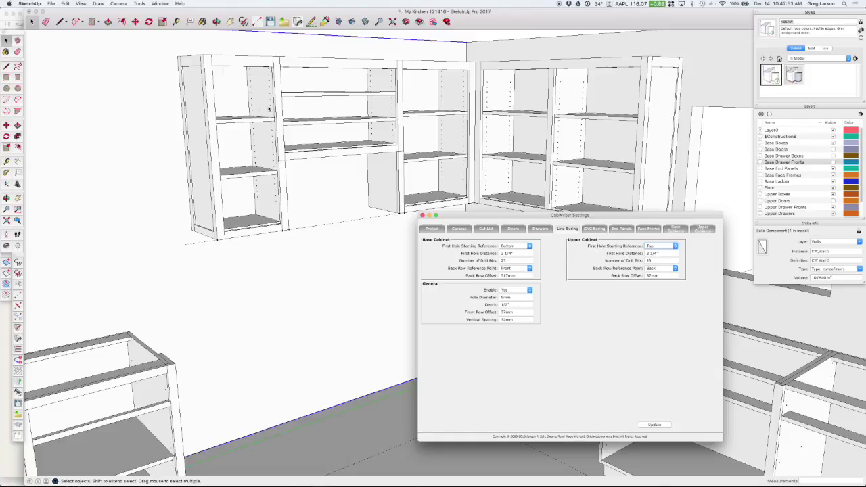
middle_drag(299, 116, 337, 114)
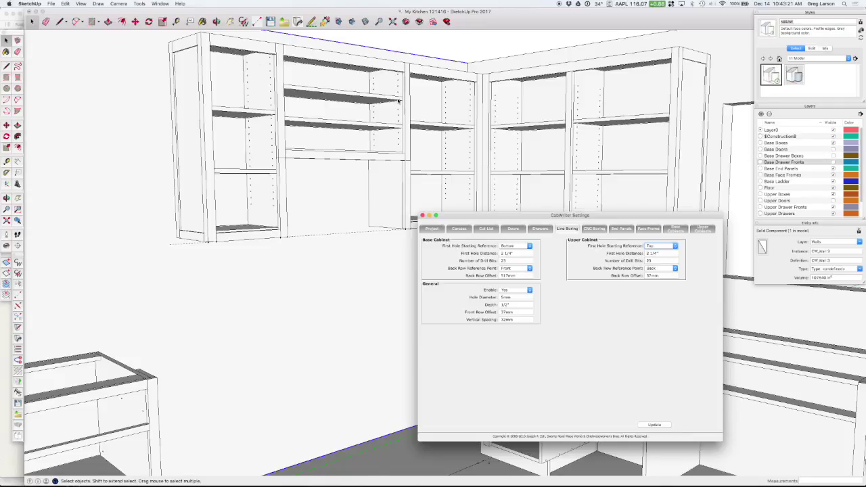
scroll(399, 101, down, 2)
scroll(401, 105, down, 2)
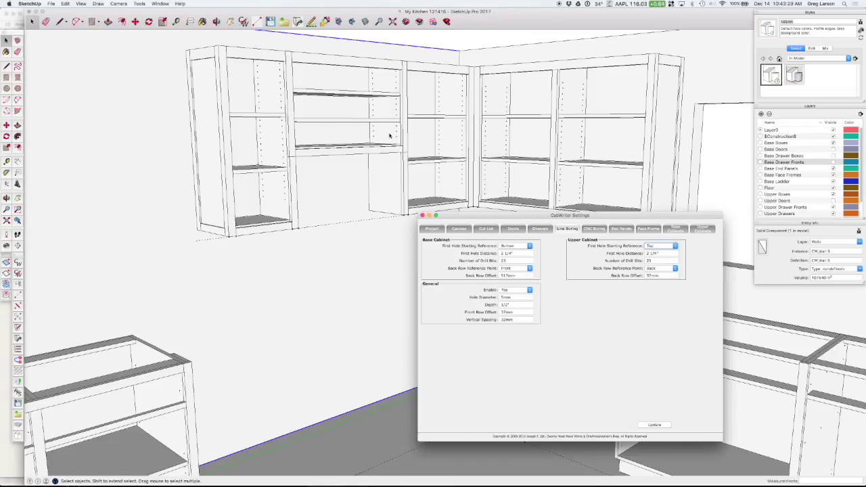
scroll(390, 136, down, 3)
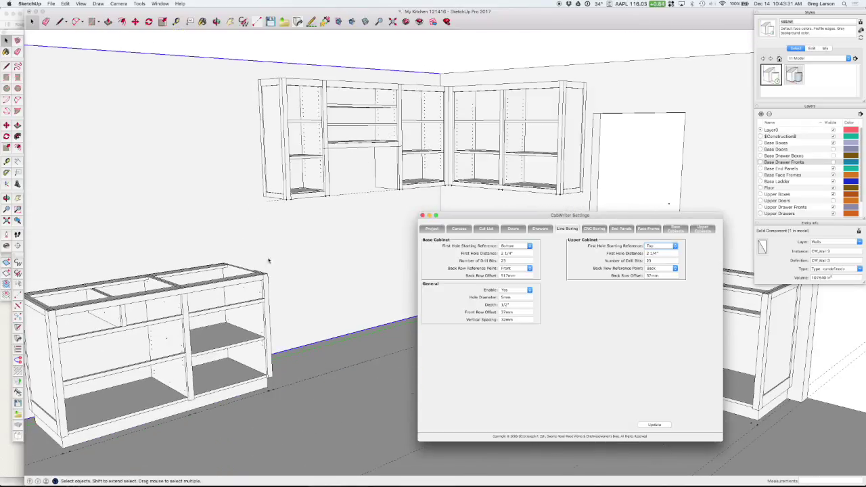
scroll(200, 330, down, 2)
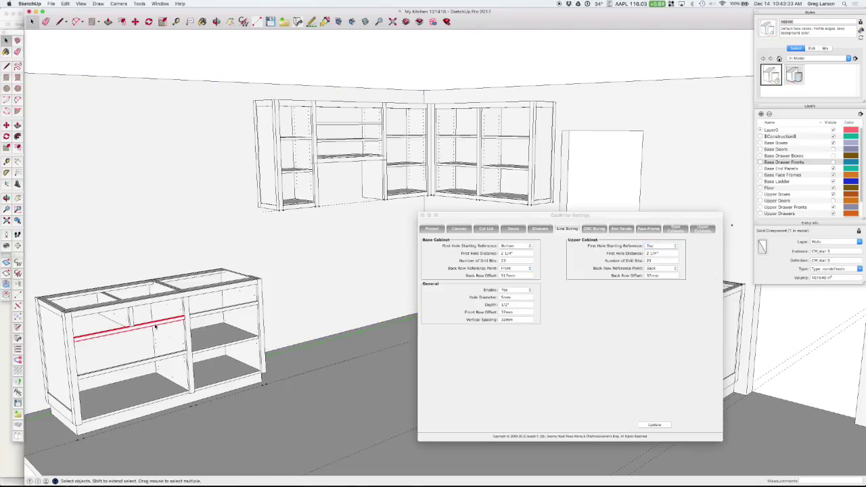
Close the CabWriter settings and redraw the selected base cabinets from the top rail of the left-wall base cabinet.
click(422, 215)
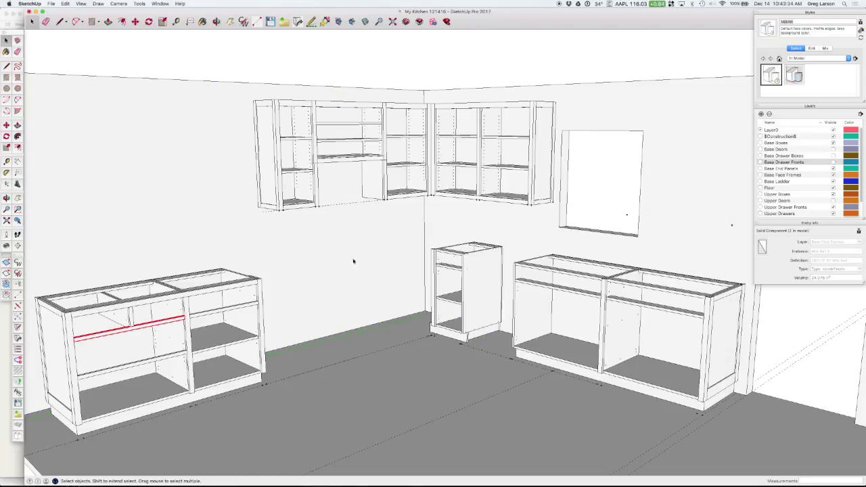
click(209, 295)
right_click(207, 293)
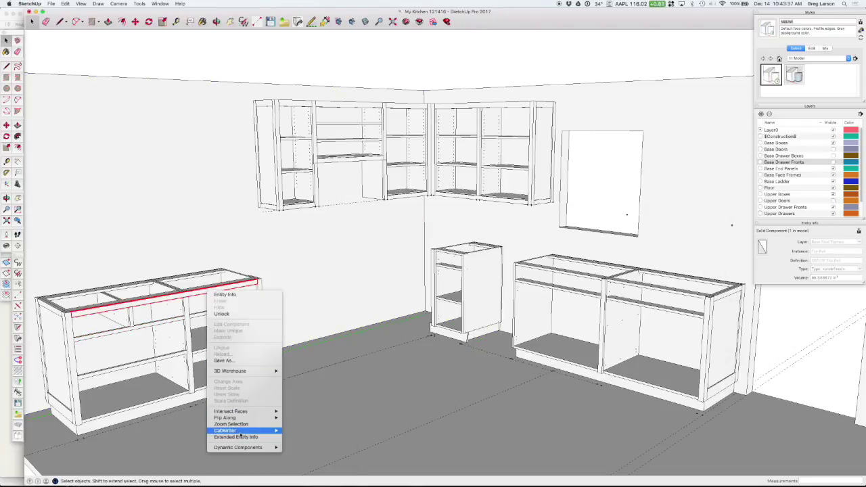
mouse_move(240, 431)
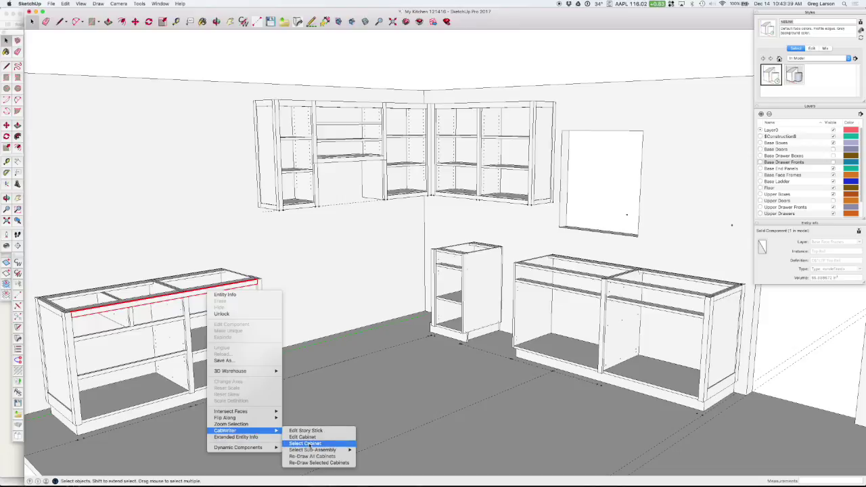
click(318, 463)
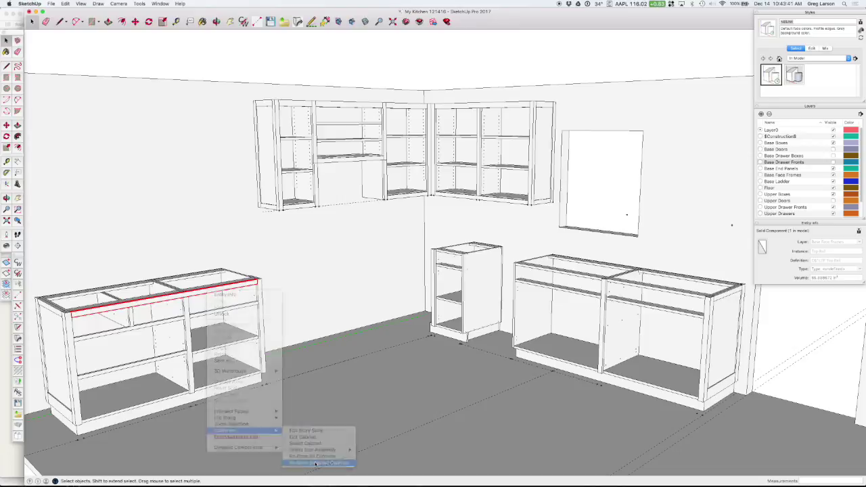
click(454, 157)
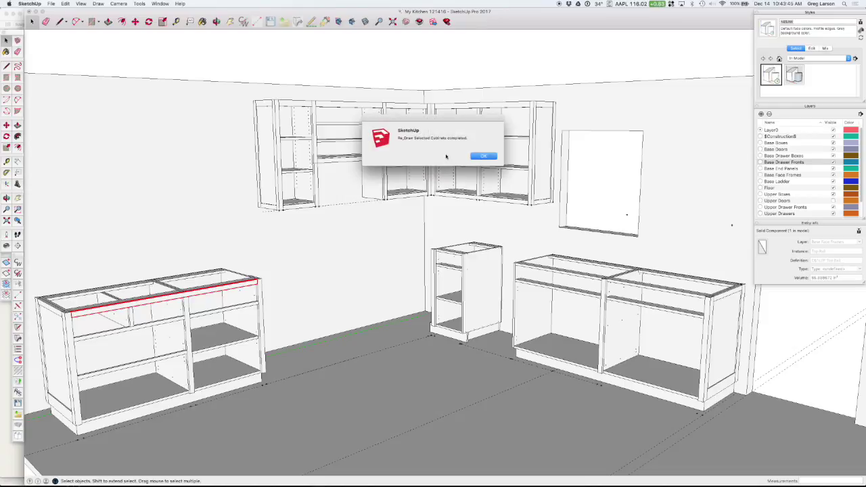
click(482, 156)
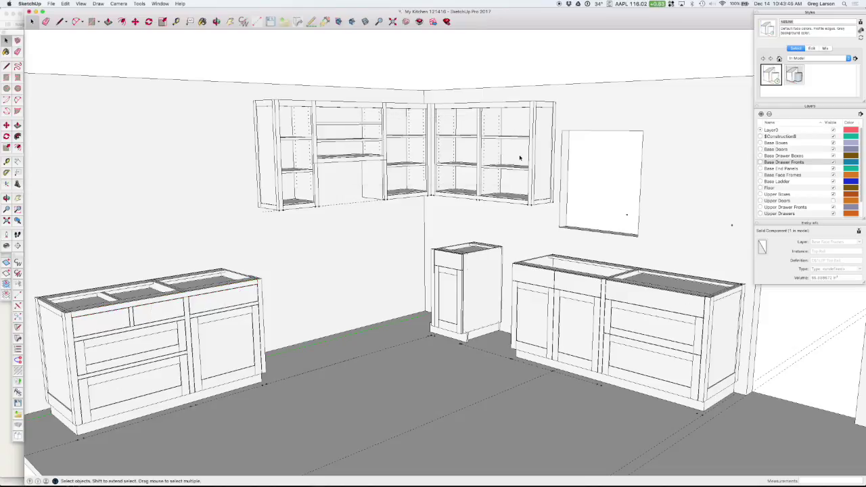
Hide the Base Drawer Boxes, Base Drawer Fronts and Base Doors layers to expose the base cabinet interiors.
click(833, 155)
click(833, 163)
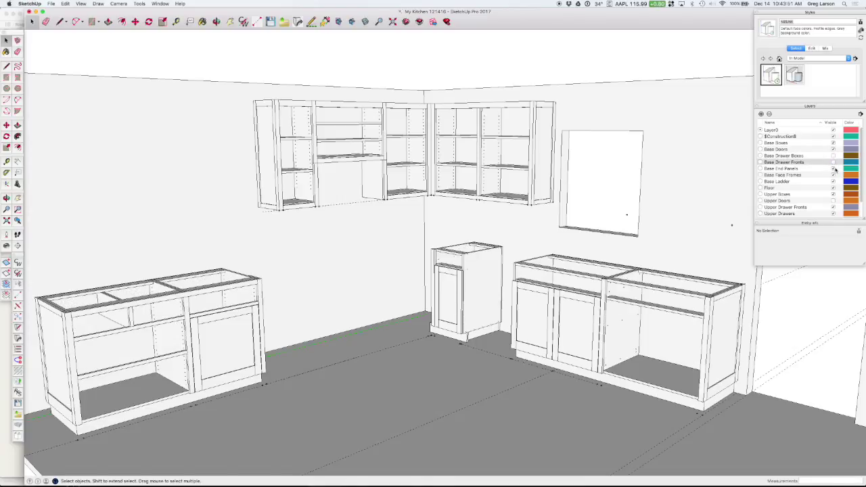
click(833, 149)
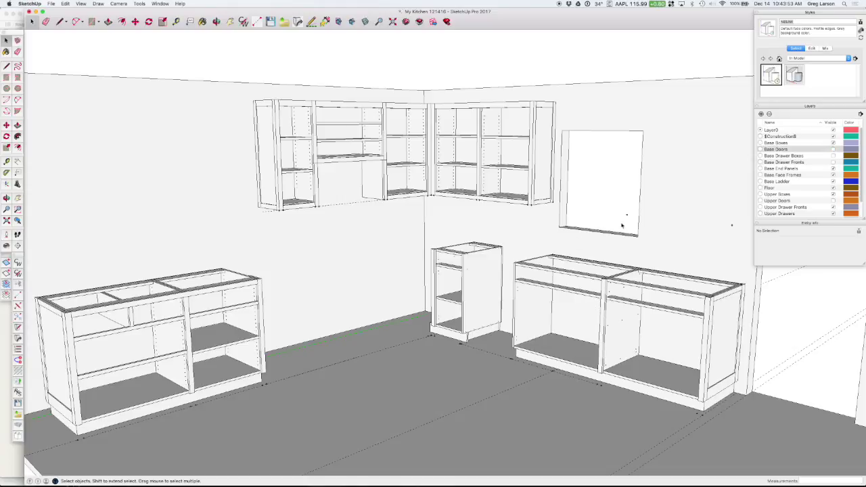
Measure from the lowest front shelf hole to the front edge of the left-wall base cabinet's side panel.
mouse_move(210, 329)
middle_down()
mouse_move(309, 246)
mouse_move(285, 264)
mouse_move(257, 329)
middle_up()
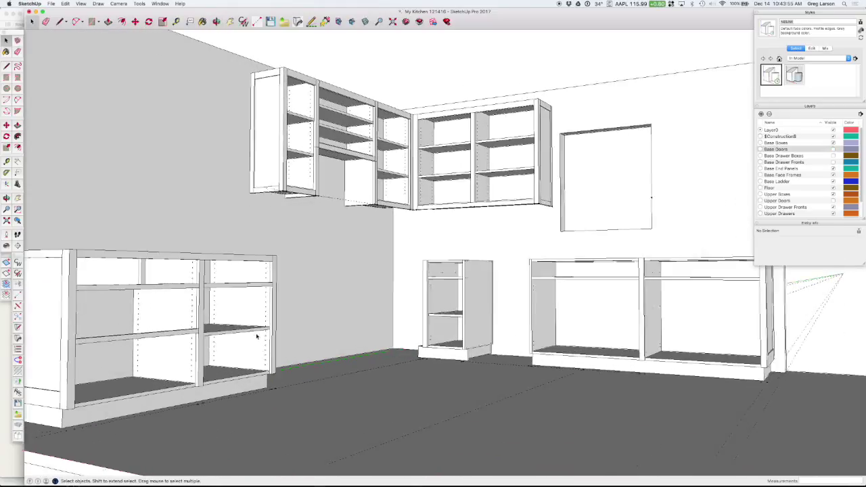
scroll(257, 337, up, 3)
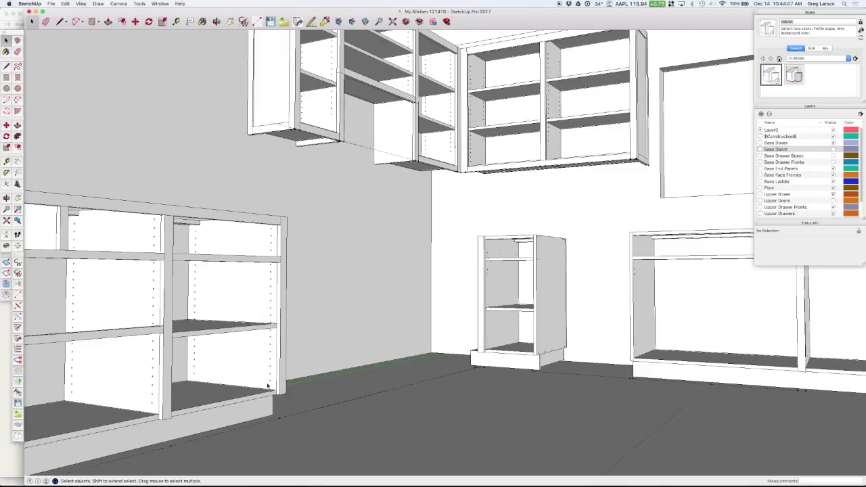
scroll(249, 373, up, 1)
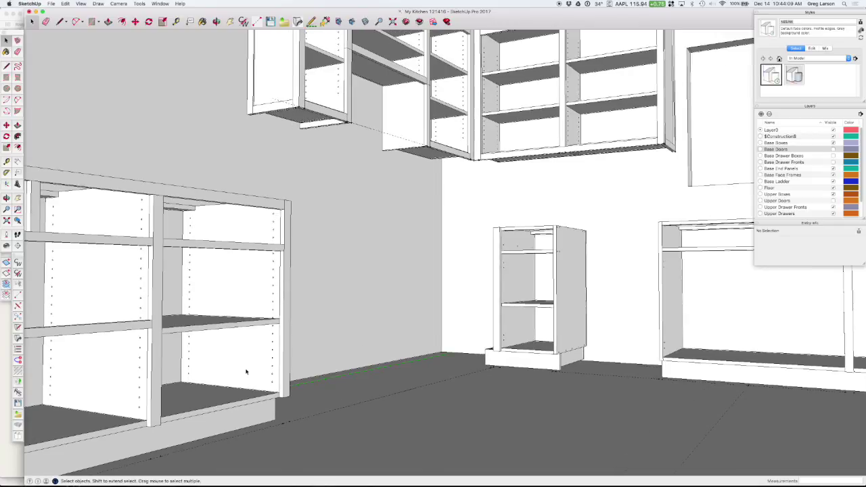
scroll(172, 368, up, 6)
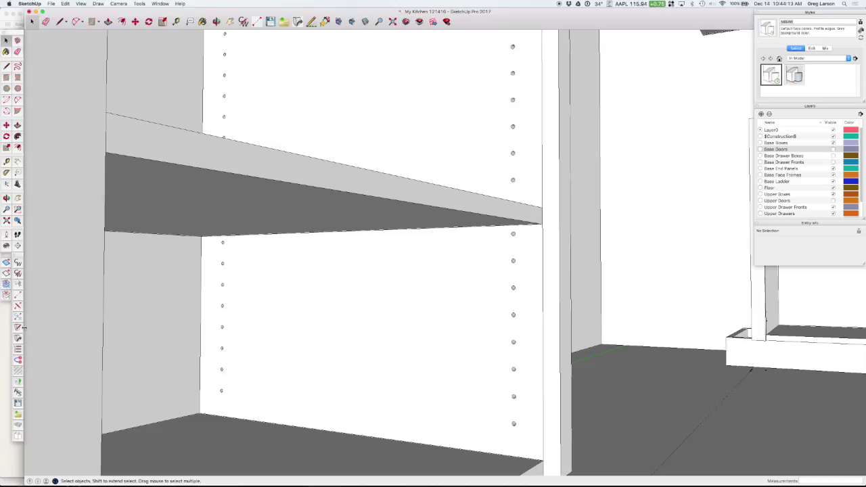
key(t)
scroll(521, 437, up, 4)
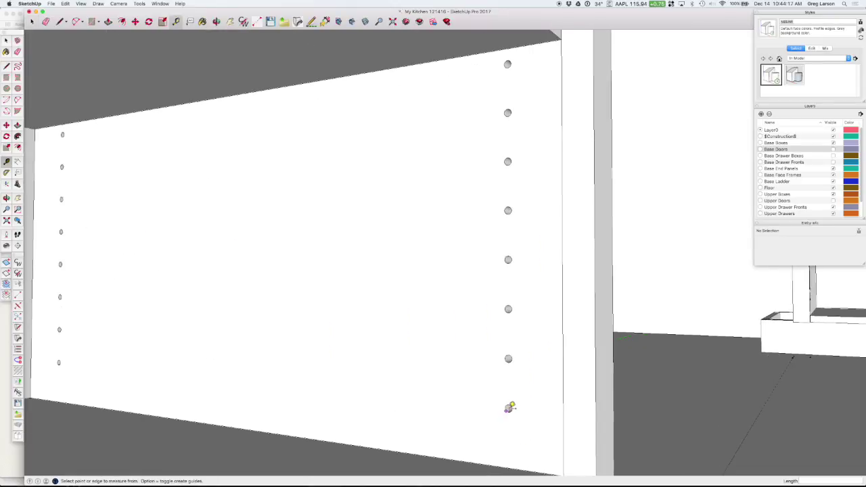
scroll(510, 406, up, 2)
click(509, 407)
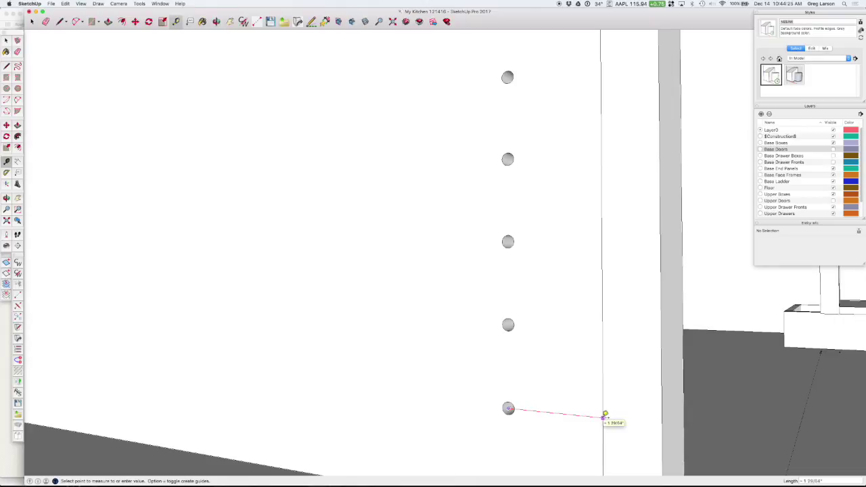
Measure from the lowest front shelf hole to the matching rear hole, and from that rear hole to the panel's back edge.
scroll(605, 415, down, 1)
scroll(605, 414, down, 2)
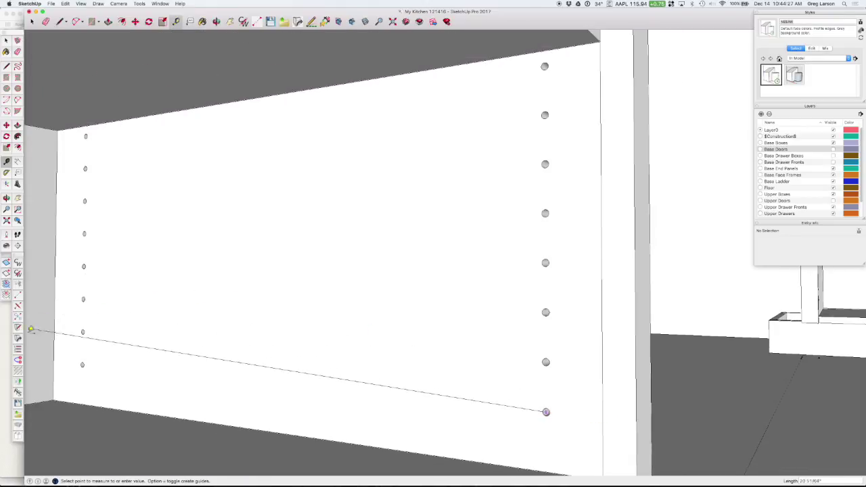
click(83, 364)
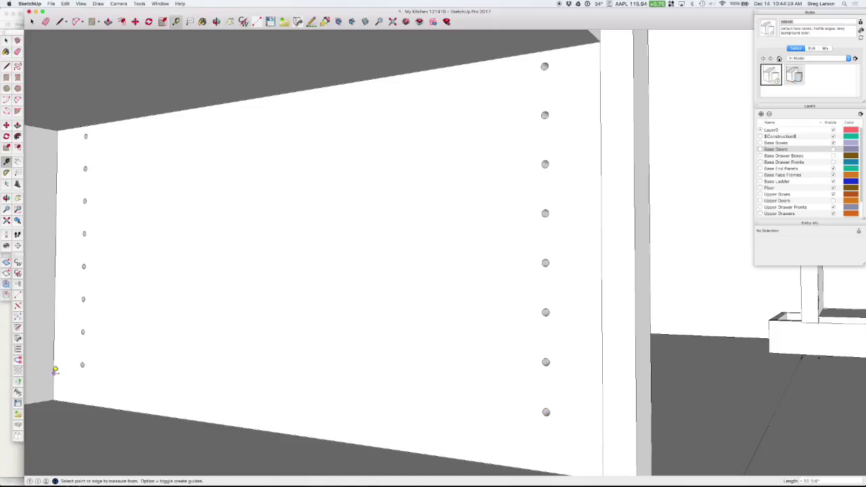
scroll(54, 369, up, 4)
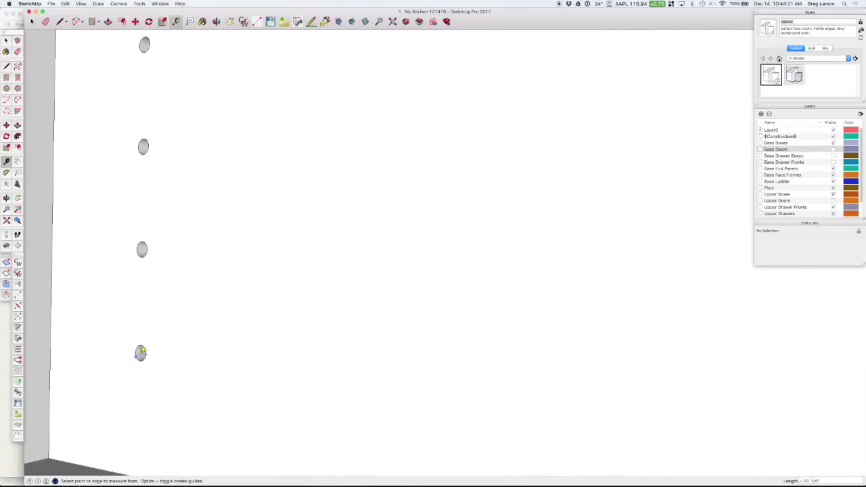
click(140, 353)
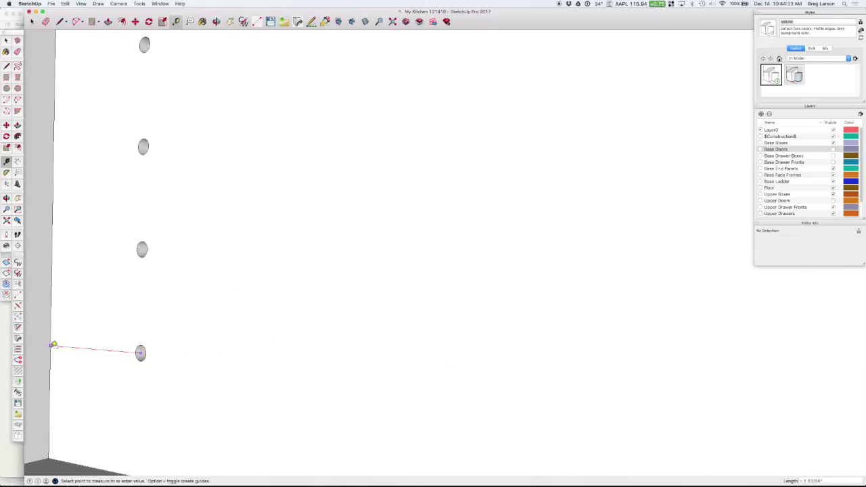
Measure from the lowest rear shelf hole to the back edge and to the front edge of the base cabinet's side panel.
click(52, 345)
scroll(143, 364, down, 2)
scroll(143, 364, down, 5)
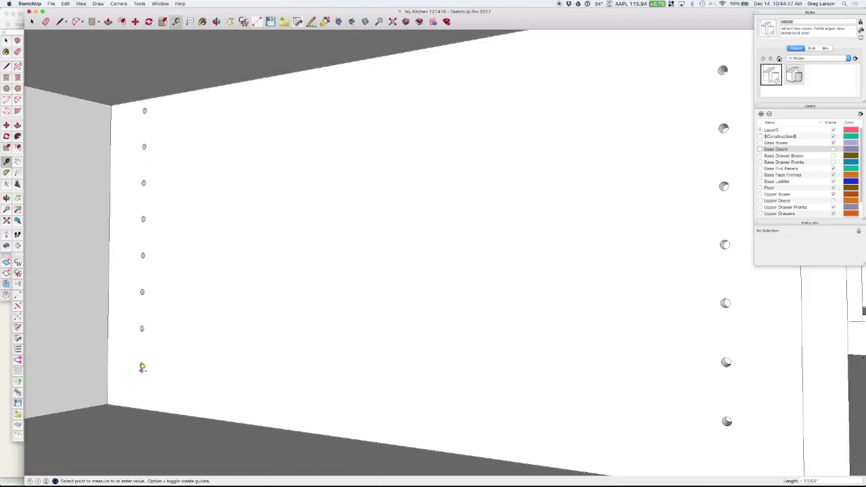
click(143, 364)
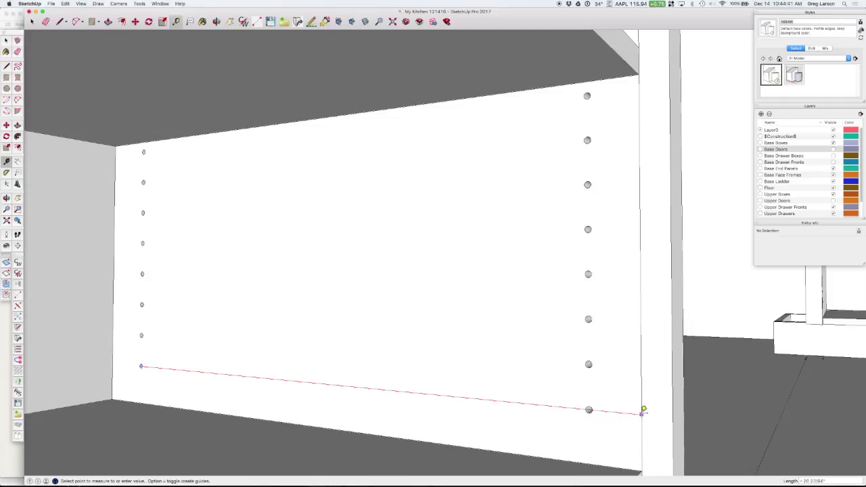
click(644, 412)
Measure from the lowest front shelf hole to the front edge of the side panel in the left wall's end upper cabinet.
scroll(525, 364, down, 8)
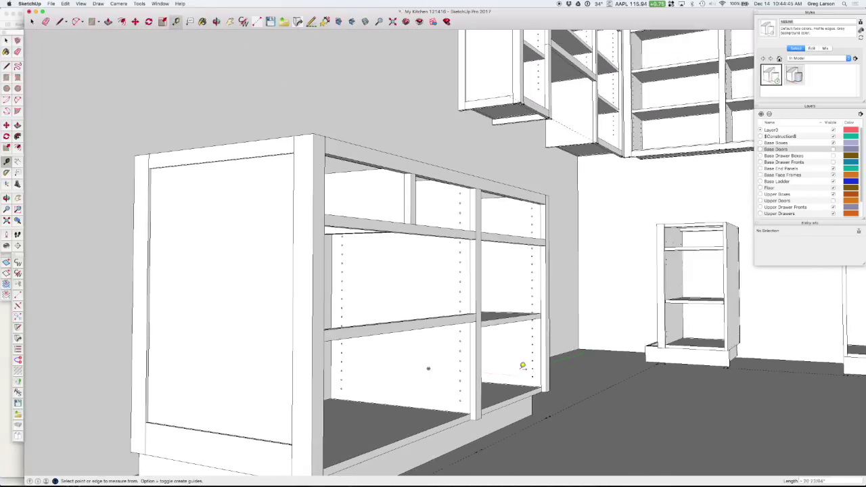
middle_drag(613, 131, 492, 198)
scroll(511, 74, up, 10)
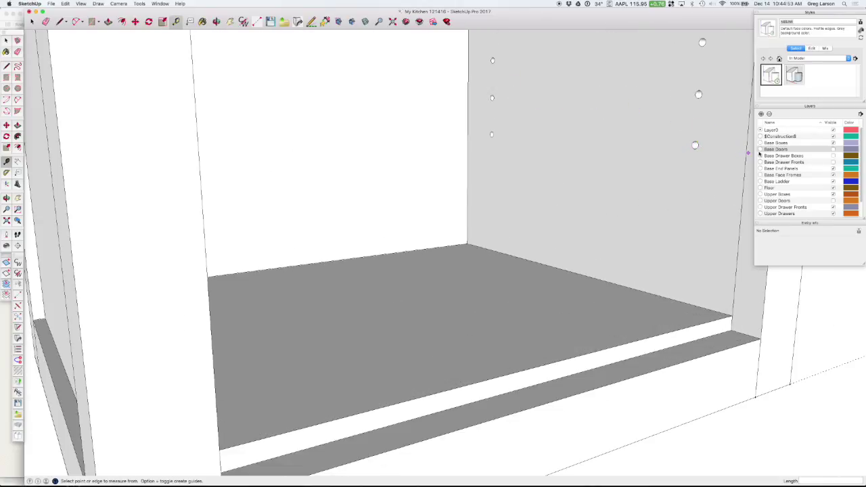
scroll(745, 144, up, 3)
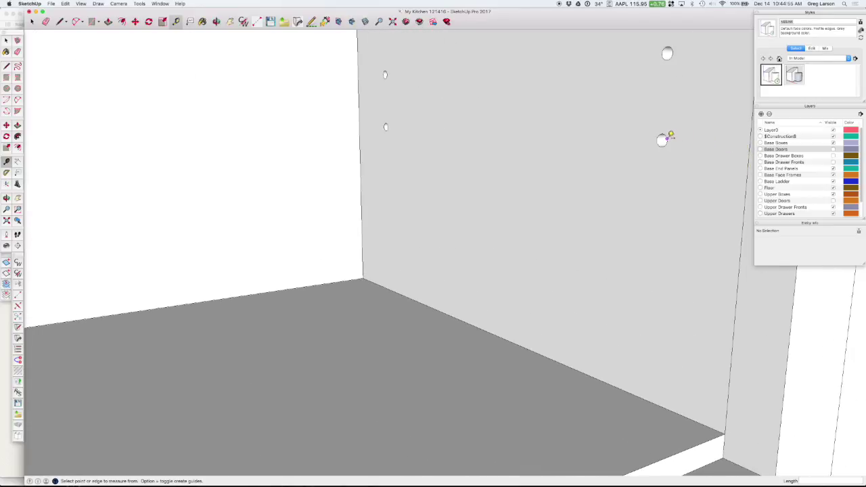
click(662, 140)
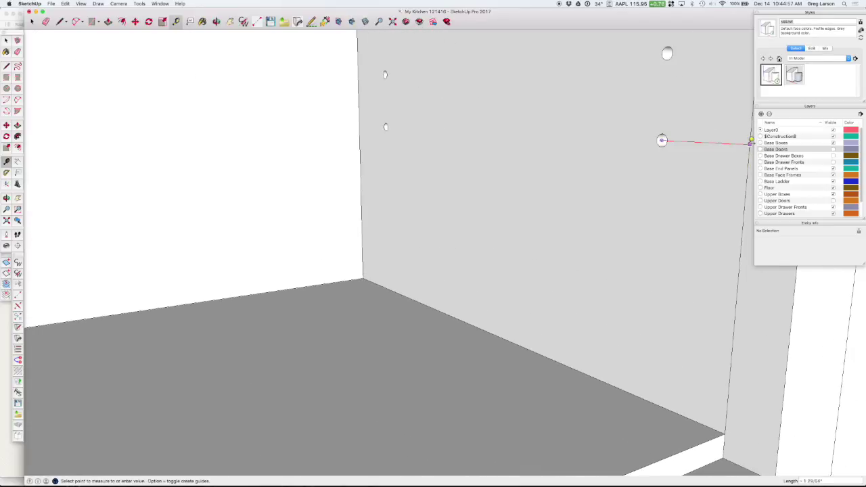
mouse_move(730, 133)
middle_down()
mouse_move(664, 137)
mouse_move(743, 140)
middle_up()
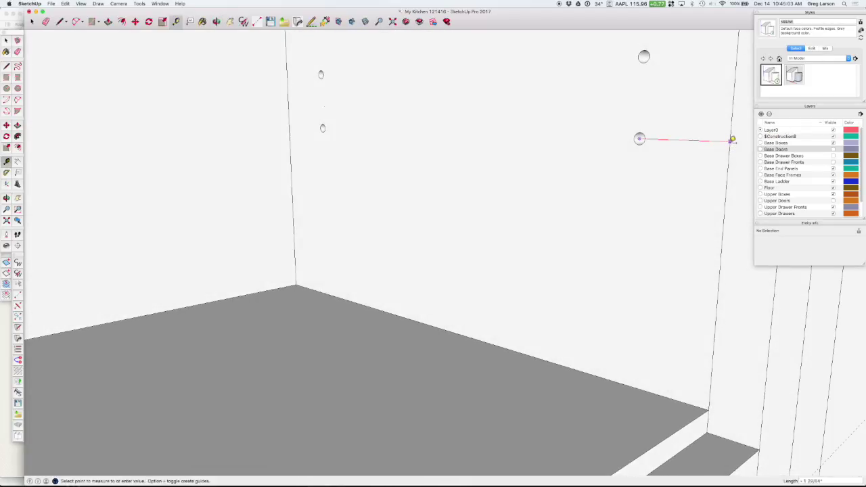
click(732, 139)
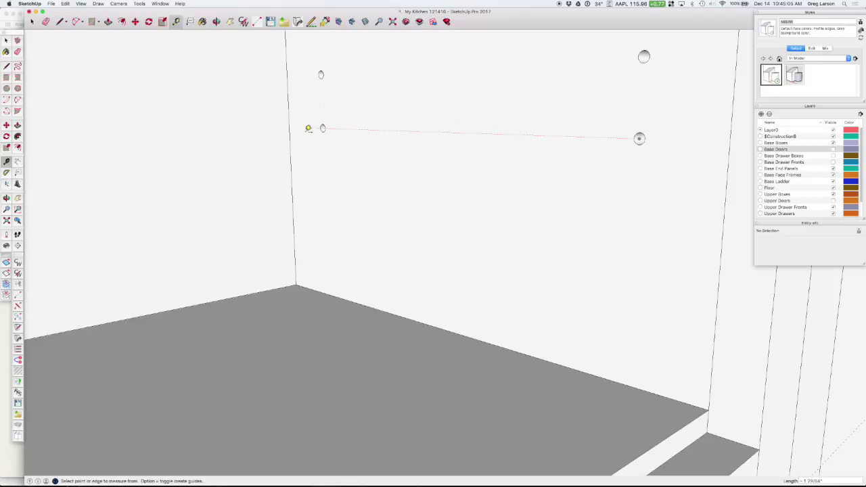
Measure from the lowest rear shelf hole to the back edge of the upper cabinet's side panel.
scroll(285, 121, up, 4)
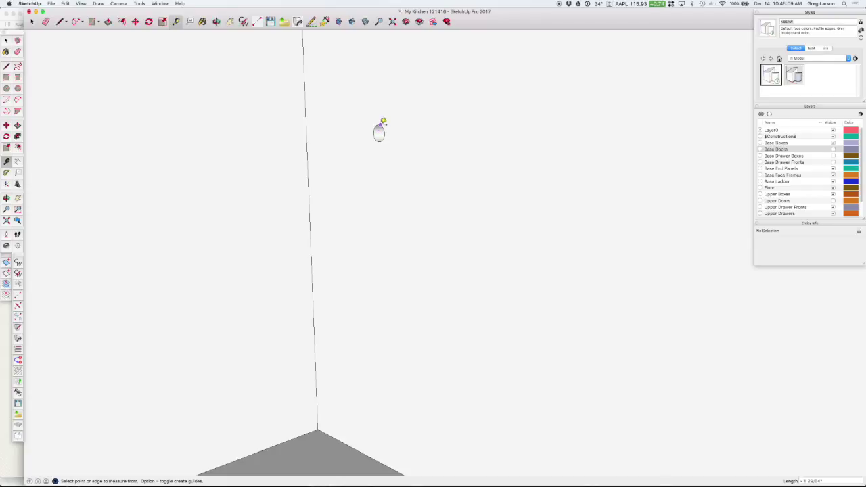
click(379, 132)
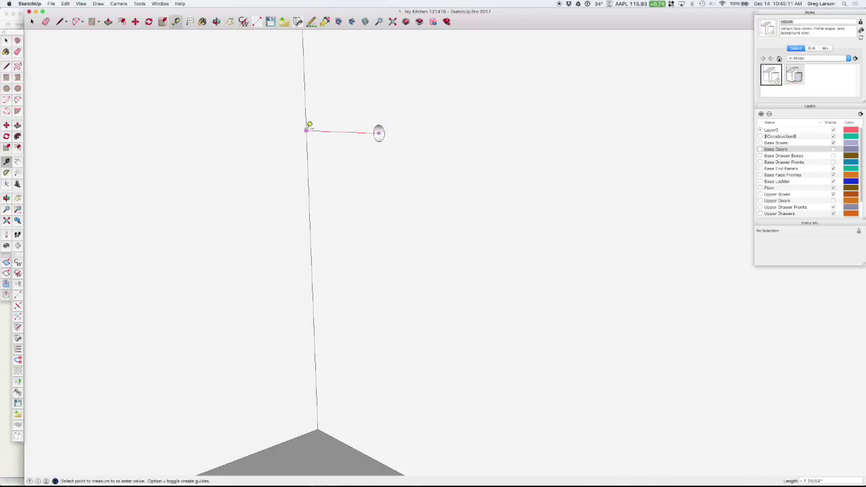
click(308, 129)
Examine the shelf-hole columns in the upper and base cabinets across the kitchen.
scroll(415, 128, up, 5)
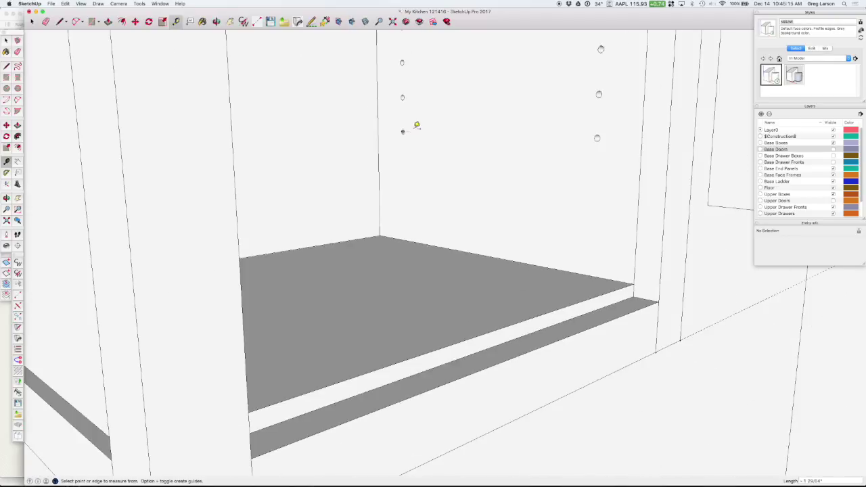
scroll(412, 128, down, 6)
scroll(566, 128, up, 3)
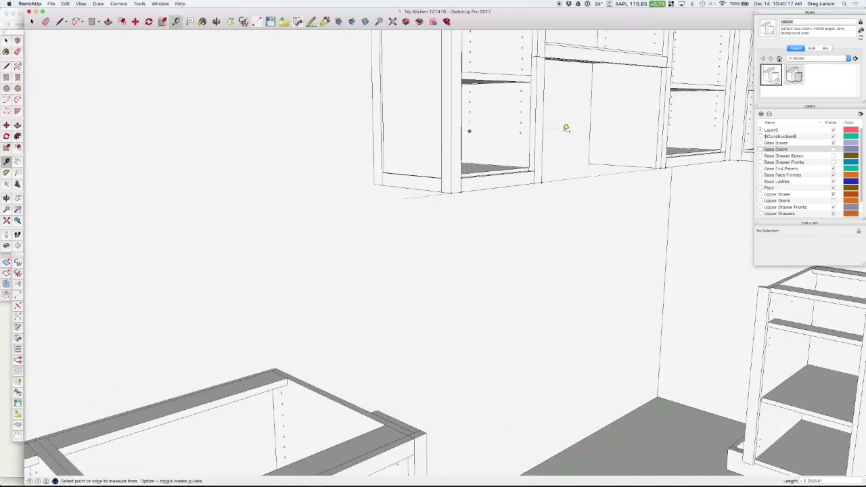
scroll(566, 127, down, 5)
middle_drag(576, 120, 507, 136)
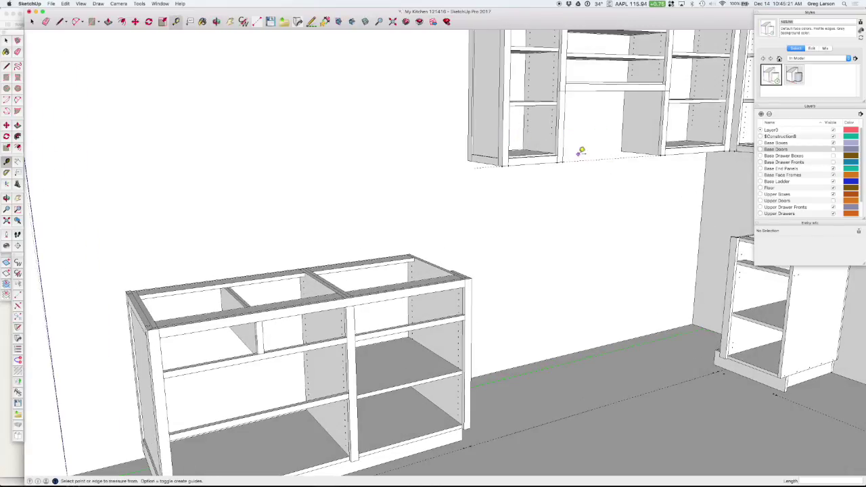
scroll(581, 150, down, 4)
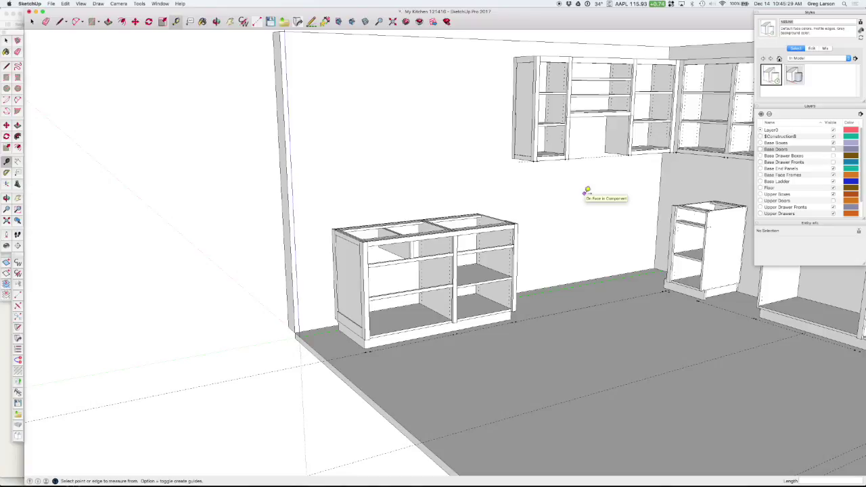
middle_drag(569, 192, 618, 193)
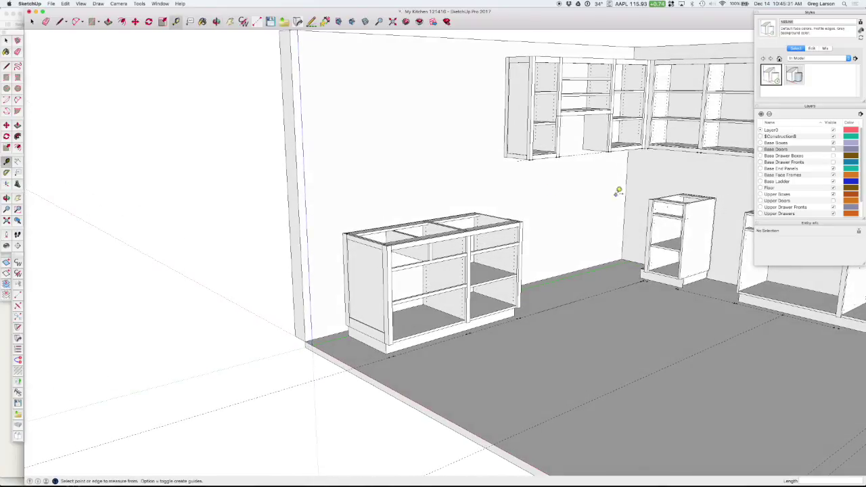
scroll(653, 61, up, 5)
middle_click(650, 56)
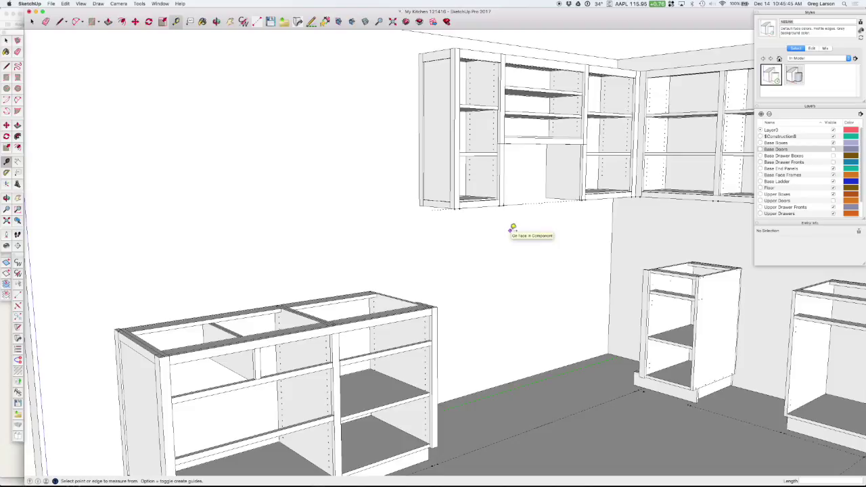
scroll(512, 229, down, 4)
mouse_move(513, 230)
middle_down()
mouse_move(535, 232)
mouse_move(499, 243)
middle_up()
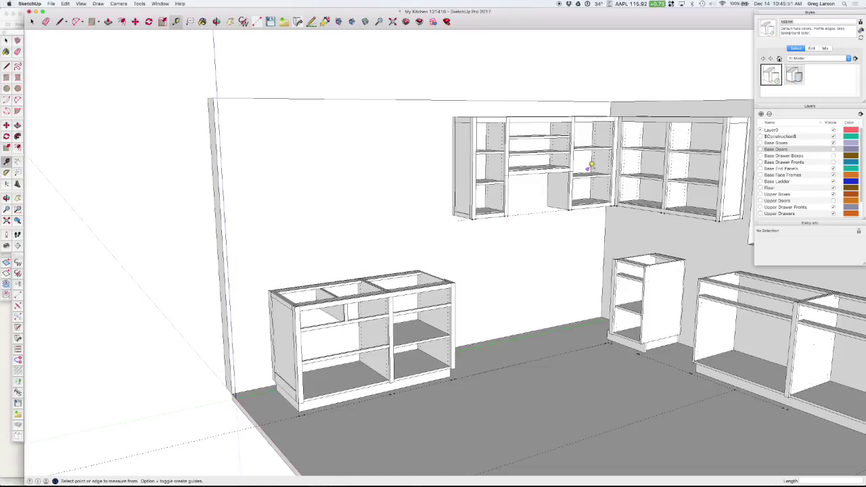
Set the project's drilling method to CNC in the CabWriter settings and review the CNC Boring settings.
click(19, 274)
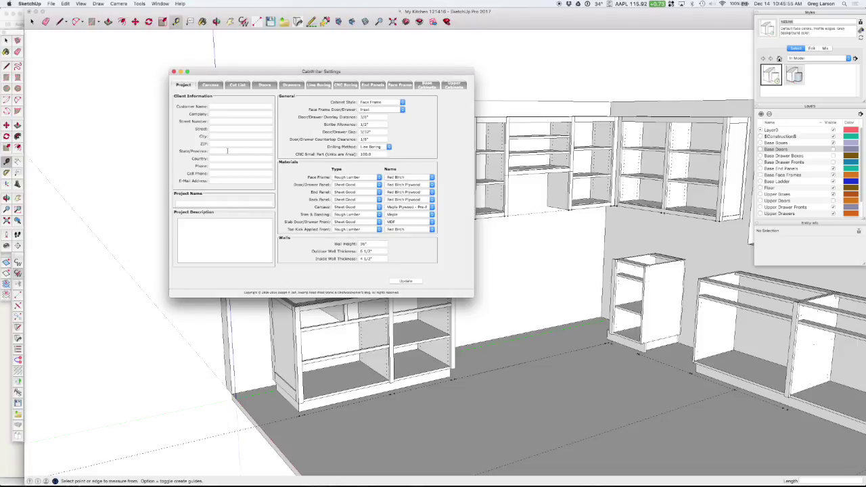
click(385, 146)
click(375, 139)
click(347, 86)
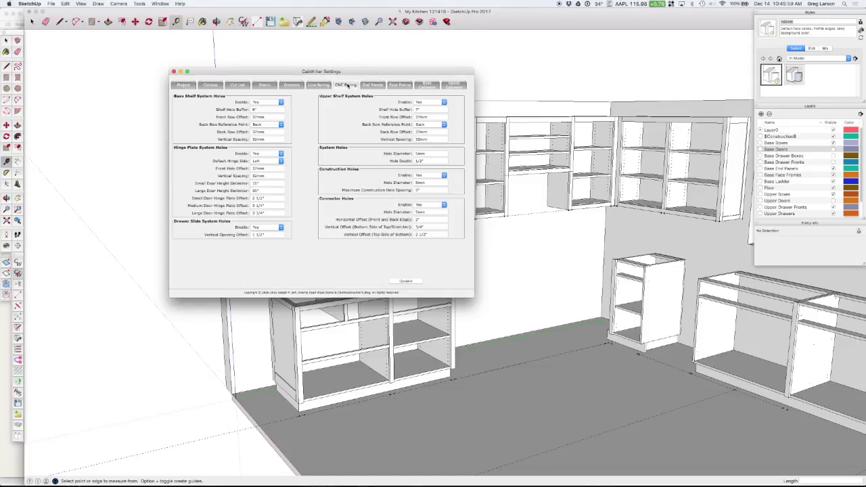
drag(349, 72, 281, 55)
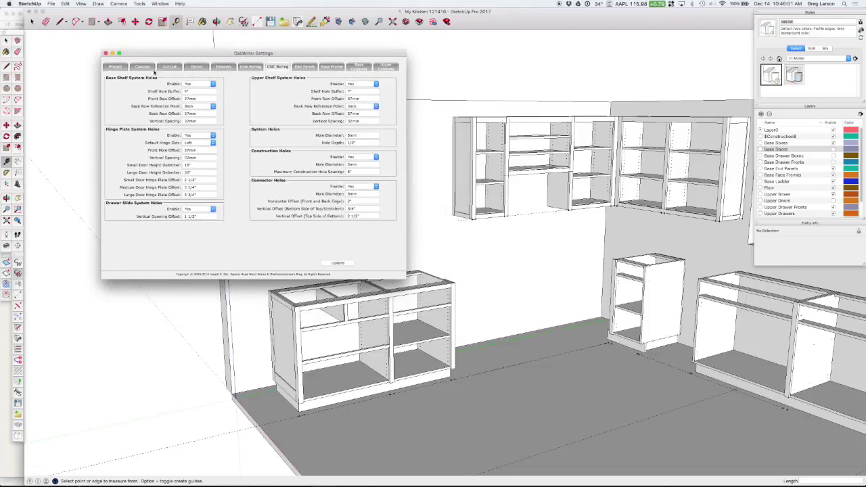
click(106, 53)
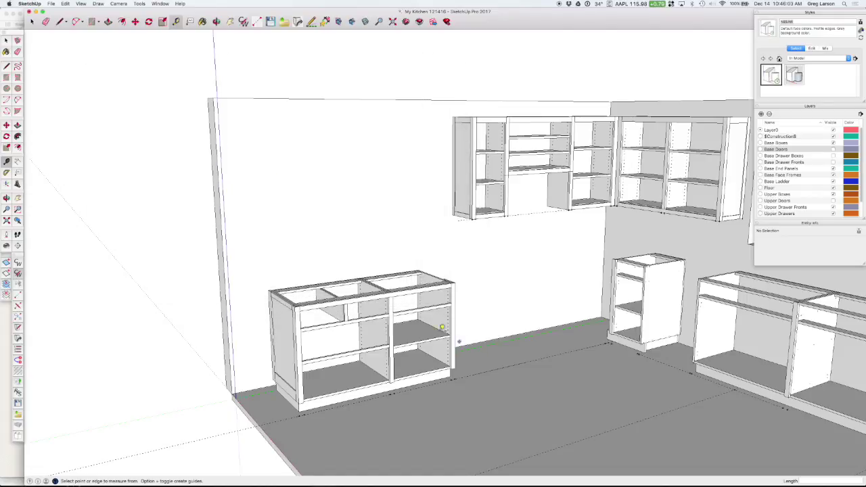
Redraw the selected base cabinets from the top rail of the left-wall base cabinet, without using the cabinet's stored defaults.
click(381, 300)
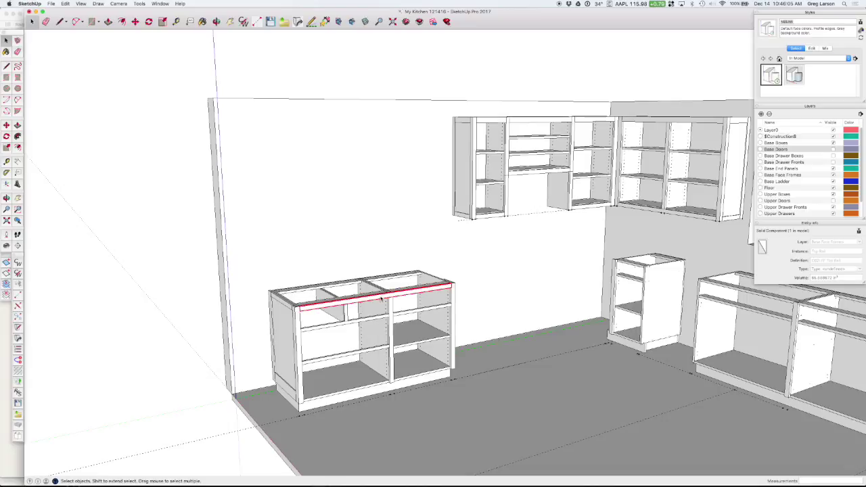
right_click(383, 296)
mouse_move(408, 439)
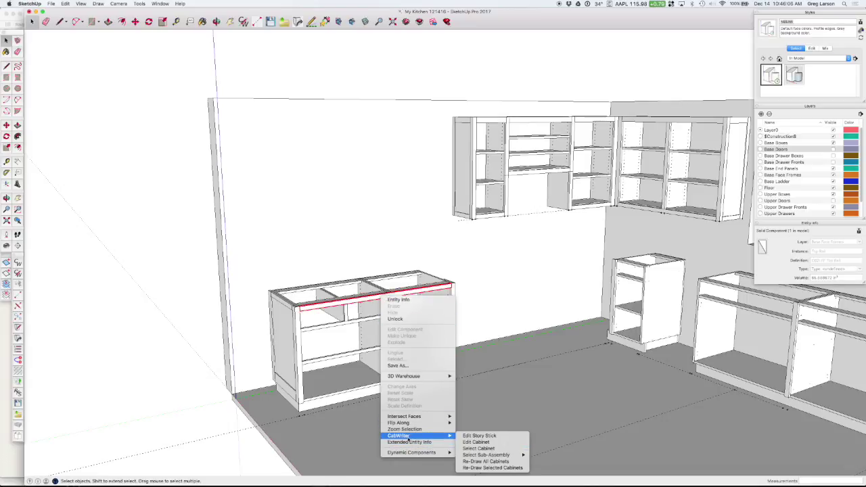
click(481, 467)
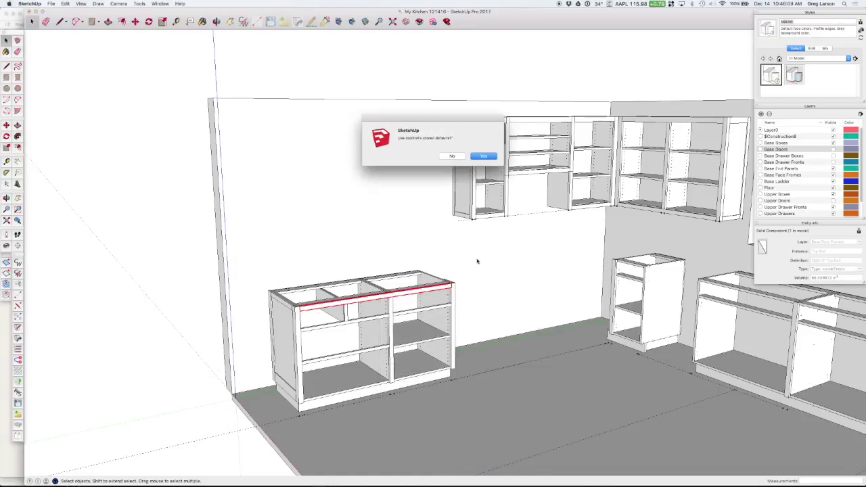
click(449, 156)
click(477, 157)
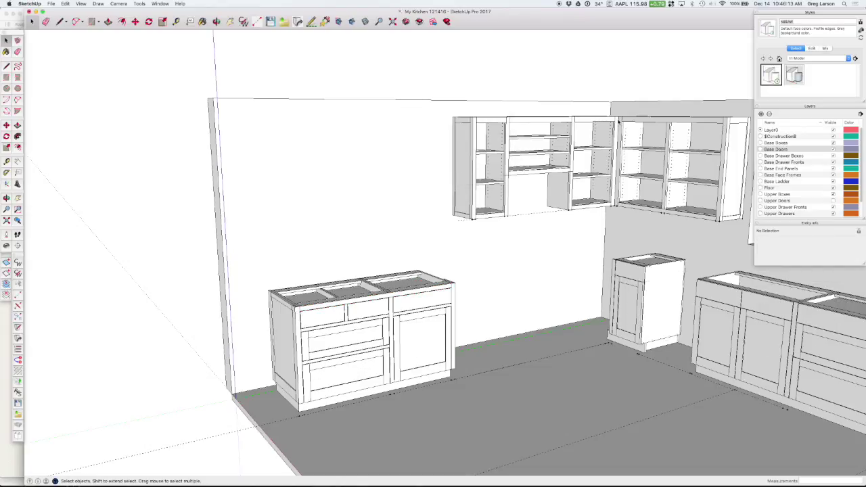
Redraw the selected upper cabinets from the top rail of the left-wall upper cabinet nearest the corner, without its stored defaults.
scroll(618, 123, up, 5)
middle_drag(619, 124, 642, 80)
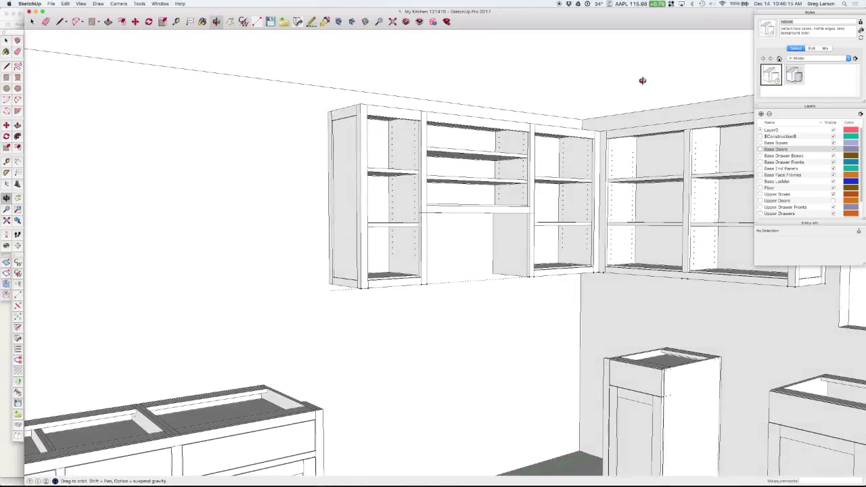
click(573, 132)
right_click(574, 133)
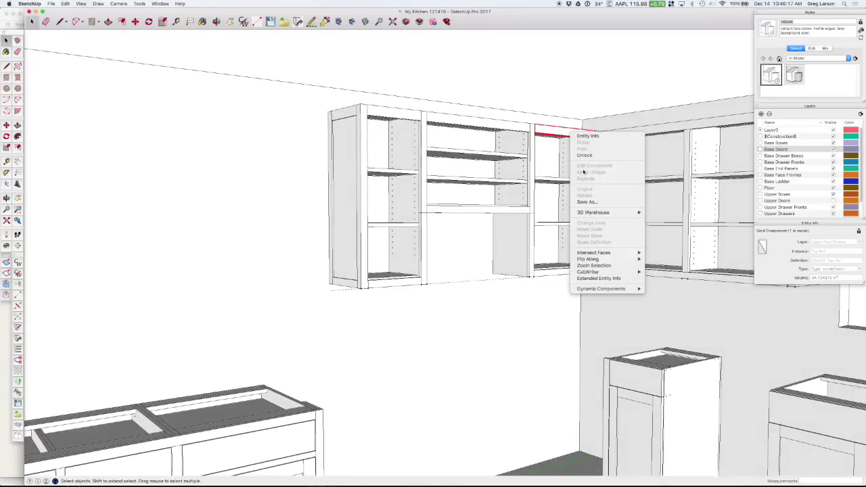
mouse_move(606, 274)
click(674, 299)
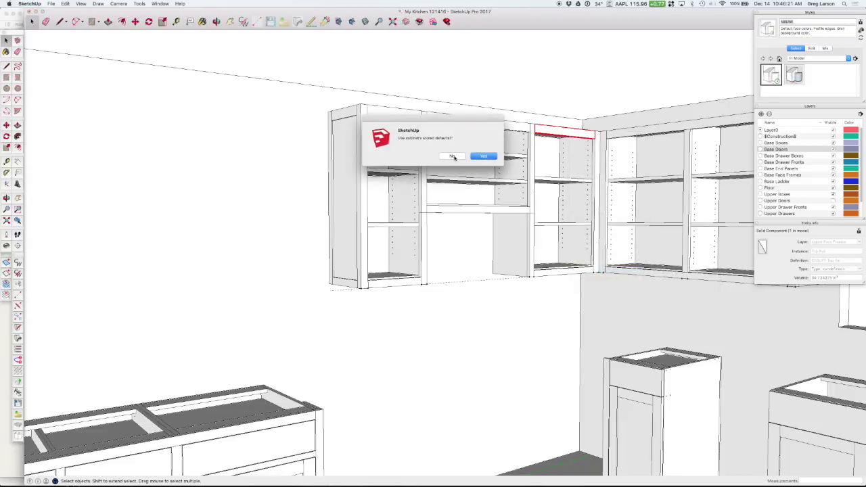
click(481, 157)
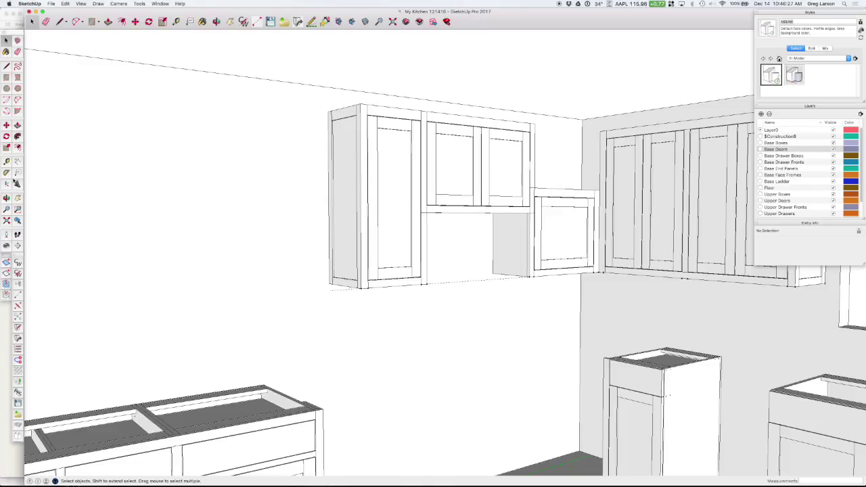
Set the general upper cabinet height to 36" in the CabWriter settings and close them.
click(17, 274)
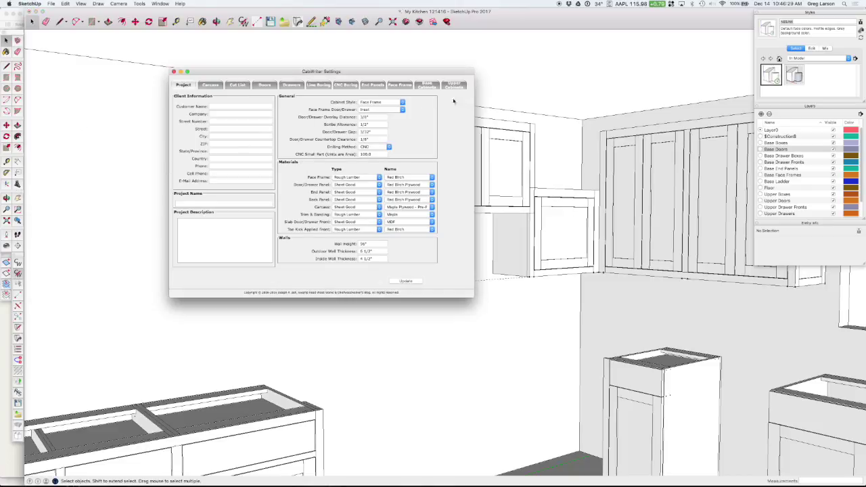
click(454, 85)
double_click(241, 101)
text(4)
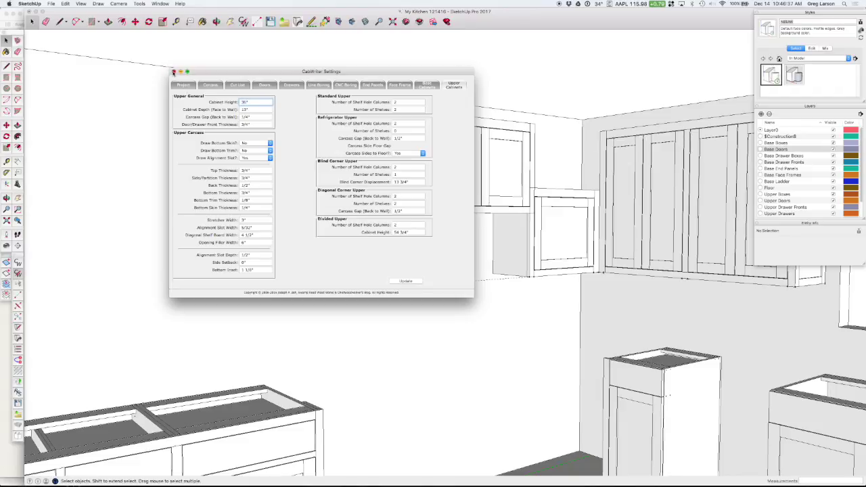
click(174, 71)
Redraw the shortened upper cabinet beside the corner from its top rail using the new project settings instead of stored defaults.
right_click(556, 192)
mouse_move(589, 332)
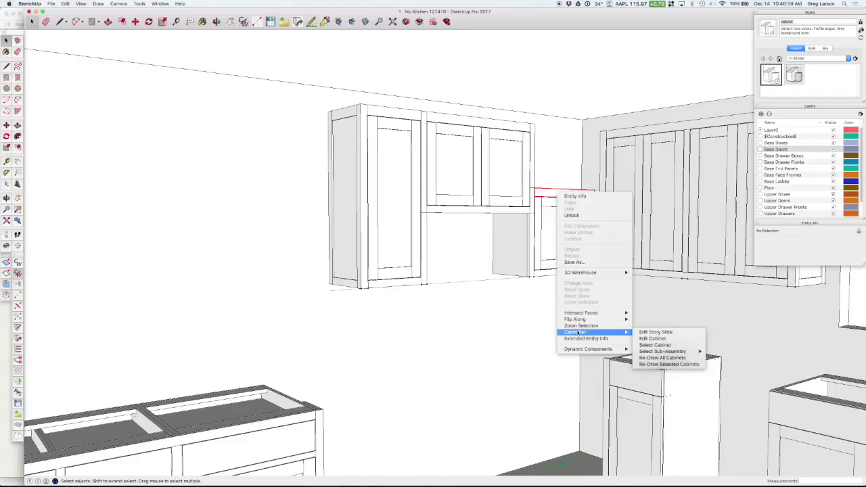
click(669, 364)
click(454, 156)
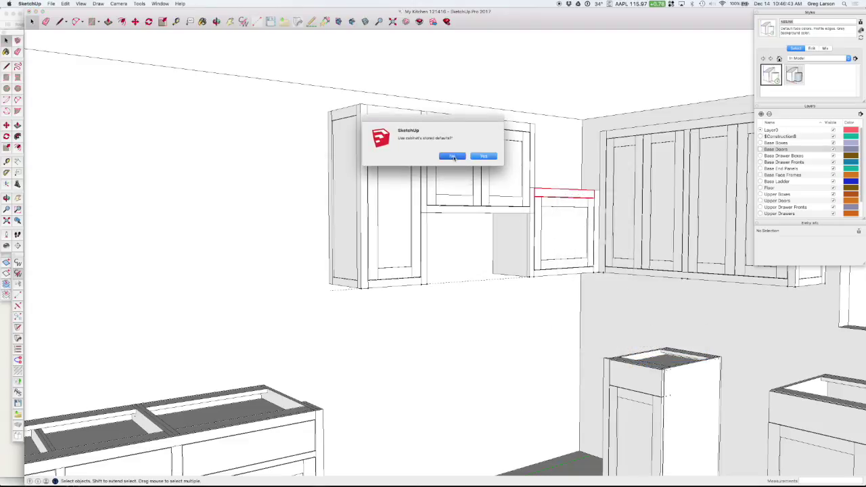
click(482, 156)
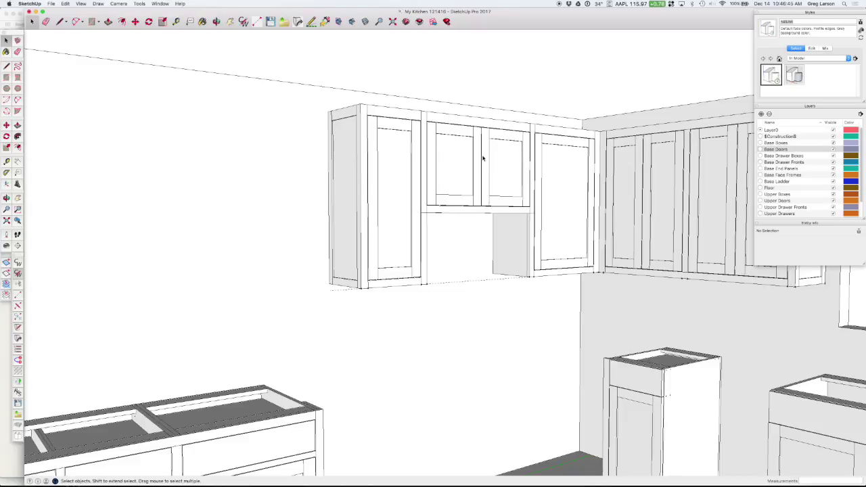
Hide the Base Drawer Boxes, Base Drawer Fronts, Base Doors and Upper Doors layers to expose the cabinet interiors.
click(833, 156)
click(832, 162)
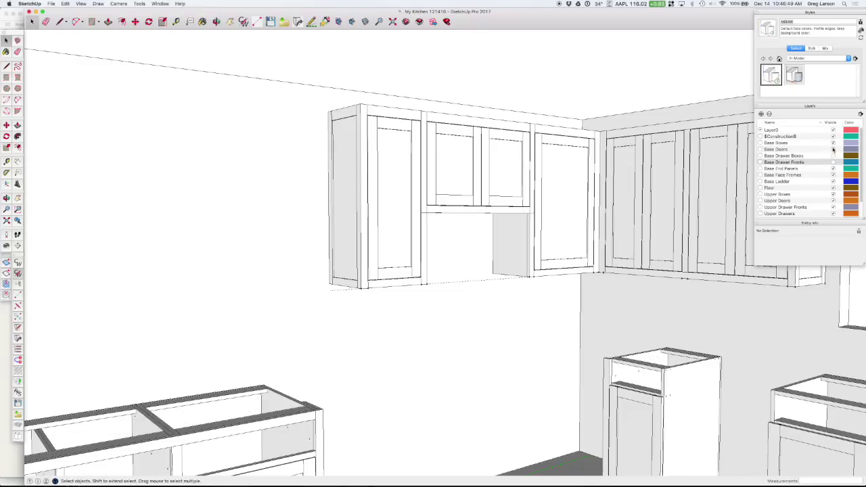
click(833, 149)
click(833, 201)
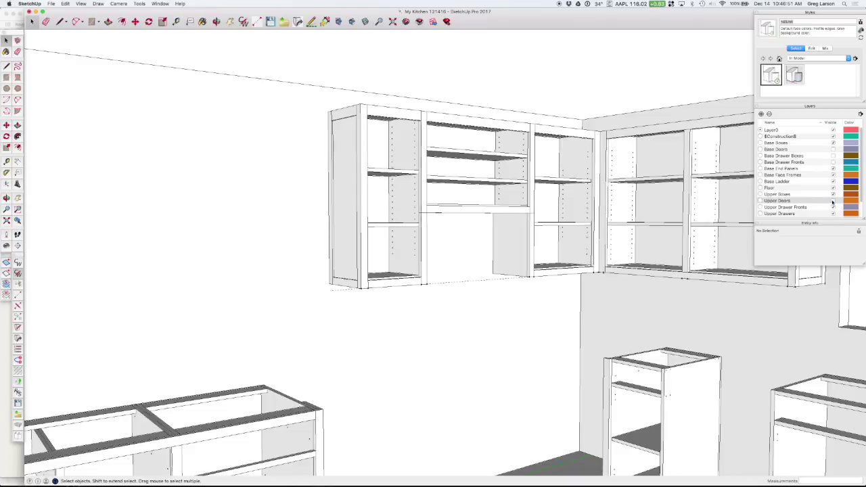
Examine the CNC hole patterns inside the left-wall upper cabinets and the base cabinet below them.
scroll(593, 163, up, 3)
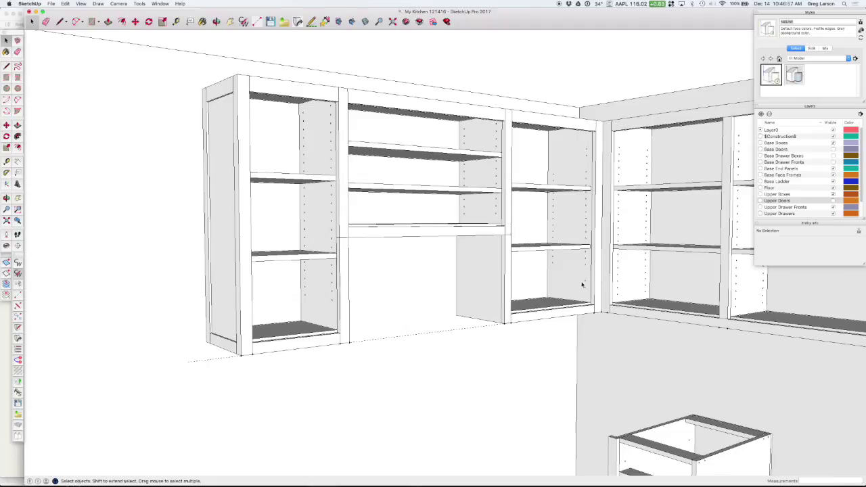
scroll(586, 216, down, 4)
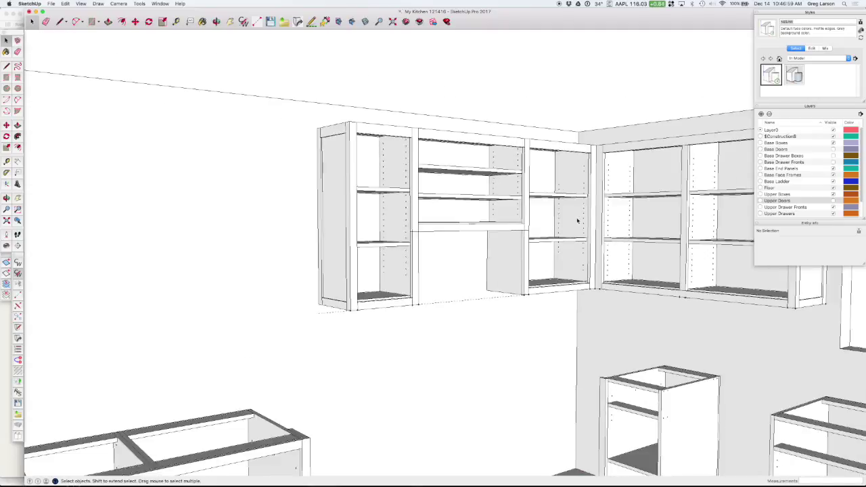
scroll(338, 420, down, 5)
middle_drag(340, 434, 354, 444)
scroll(356, 444, up, 4)
scroll(355, 445, up, 3)
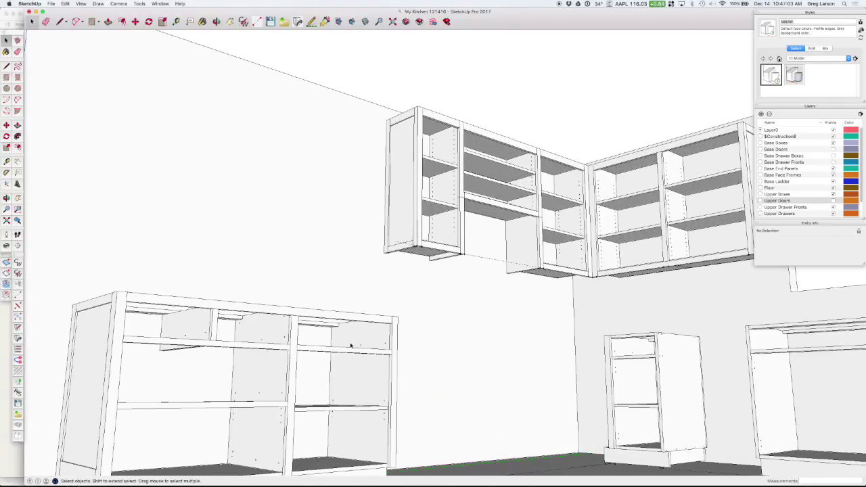
middle_drag(367, 365, 359, 386)
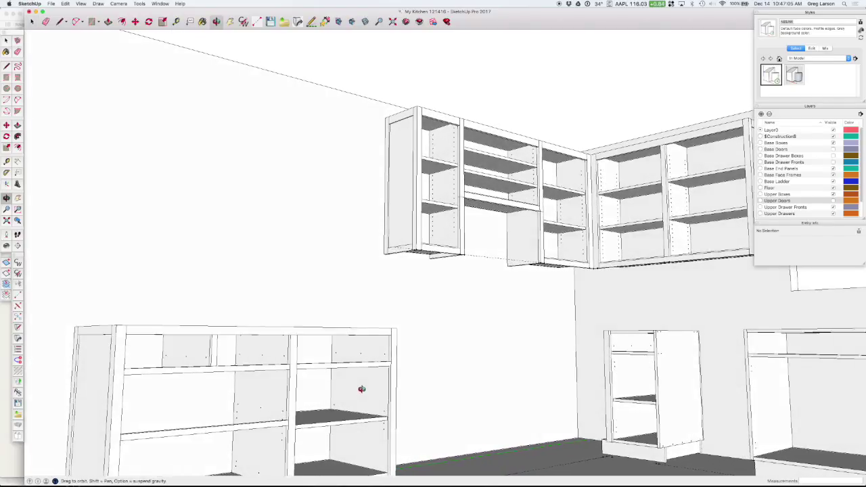
scroll(371, 406, down, 4)
scroll(377, 394, up, 3)
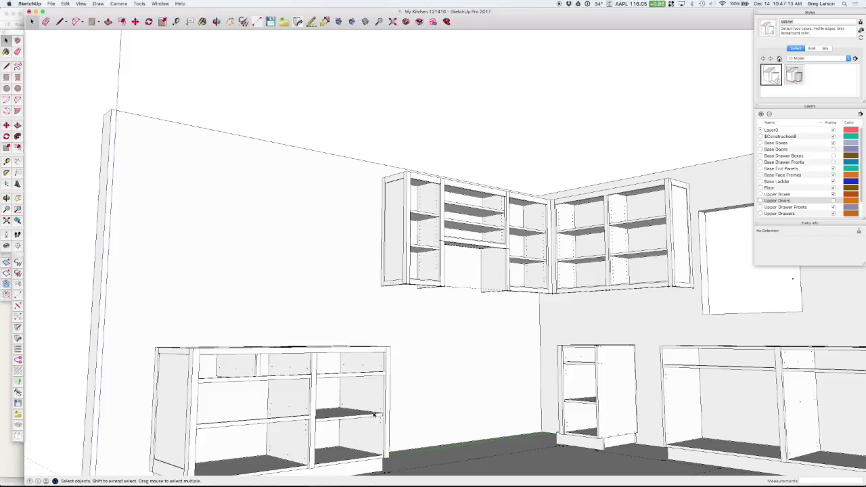
scroll(374, 415, up, 2)
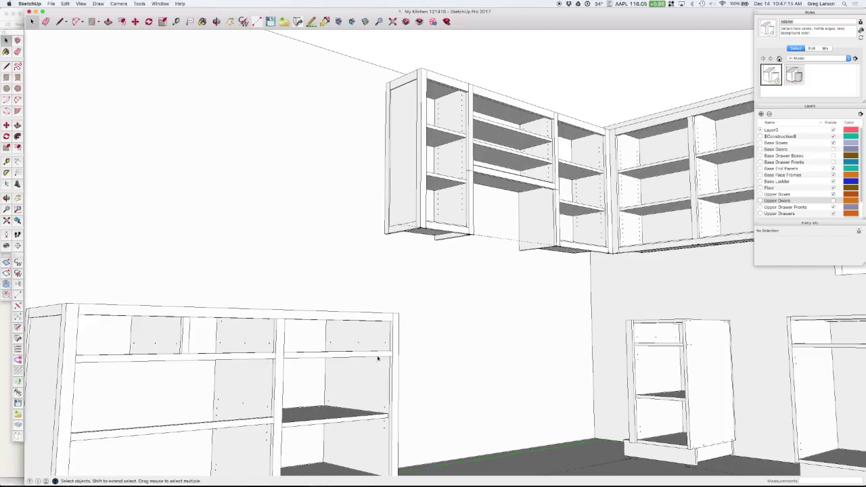
Examine the holes on the left-wall base cabinet's outer end panel, its partitions and its drawer openings.
mouse_move(426, 363)
middle_down()
mouse_move(95, 378)
mouse_move(91, 408)
mouse_move(102, 411)
middle_up()
scroll(349, 461, up, 3)
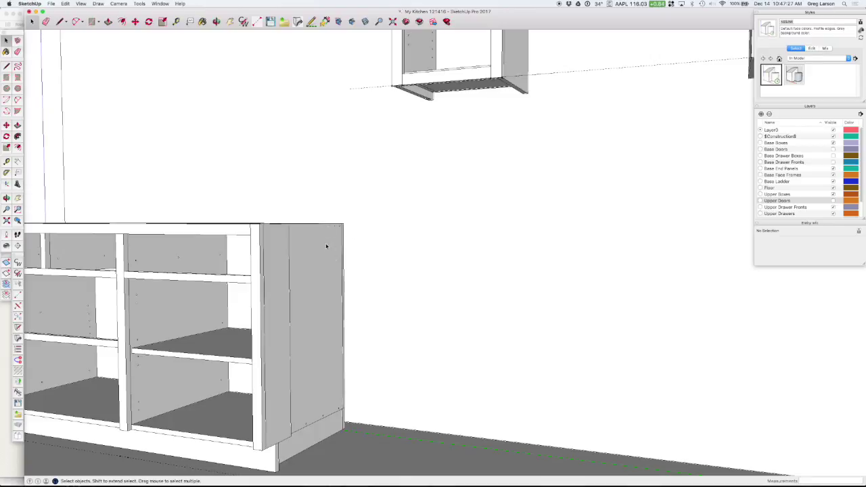
middle_drag(214, 295, 199, 253)
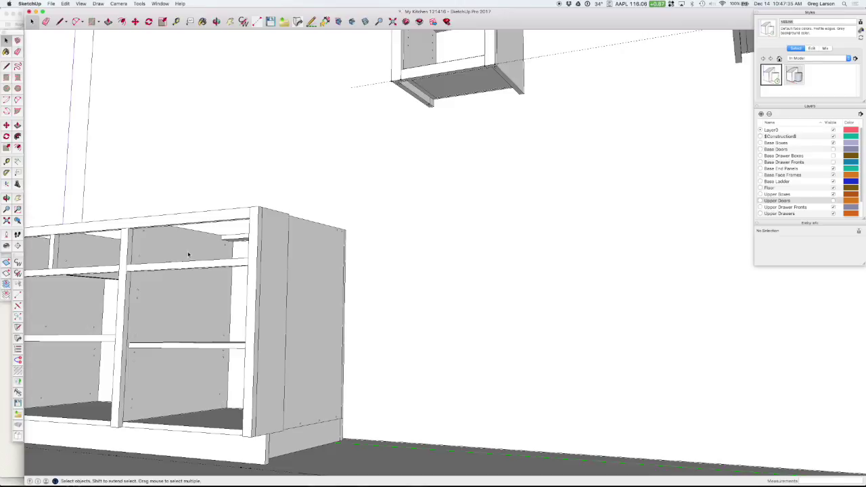
mouse_move(135, 253)
middle_down()
mouse_move(481, 251)
mouse_move(371, 187)
middle_up()
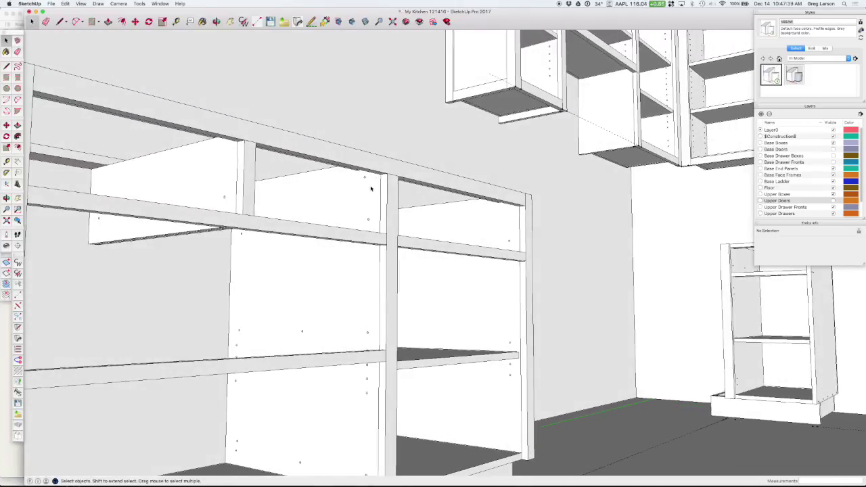
scroll(435, 251, down, 5)
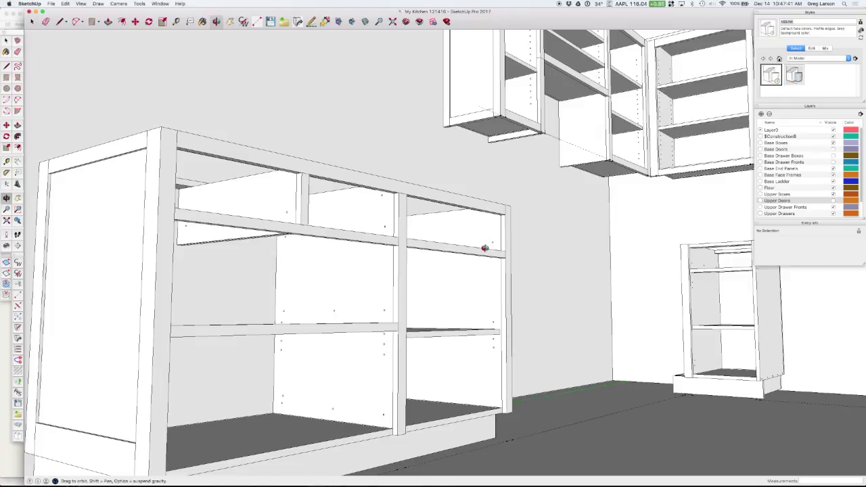
scroll(400, 250, up, 4)
scroll(401, 255, down, 5)
mouse_move(435, 253)
middle_down()
mouse_move(454, 267)
mouse_move(355, 298)
mouse_move(421, 329)
mouse_move(469, 315)
middle_up()
scroll(663, 33, up, 4)
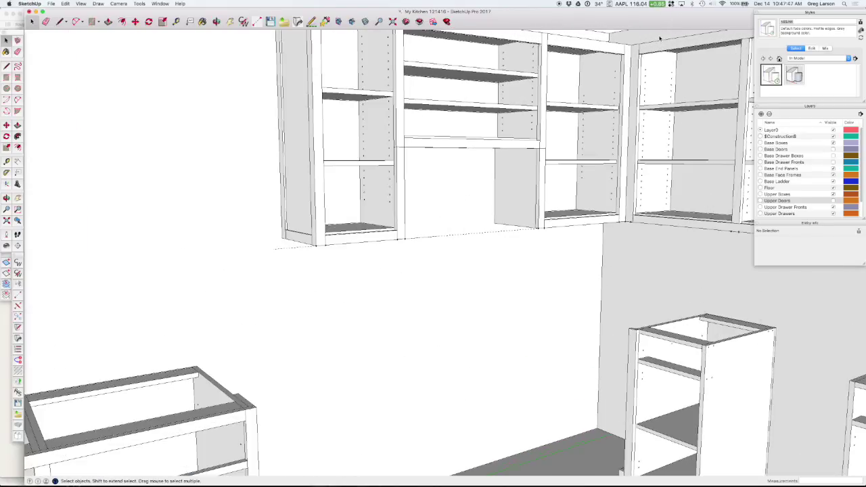
scroll(657, 39, down, 2)
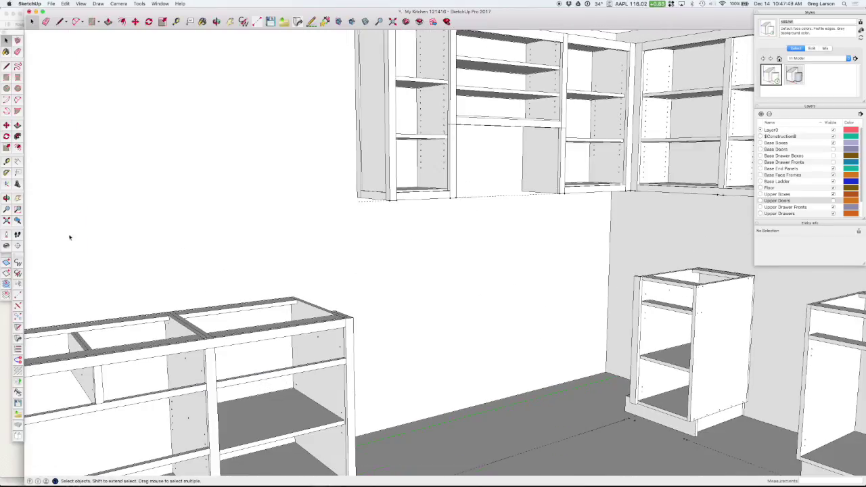
Show the CabWriter CNC boring settings beside the model and compare them with the holes in the left-wall base cabinet's end panel.
click(18, 274)
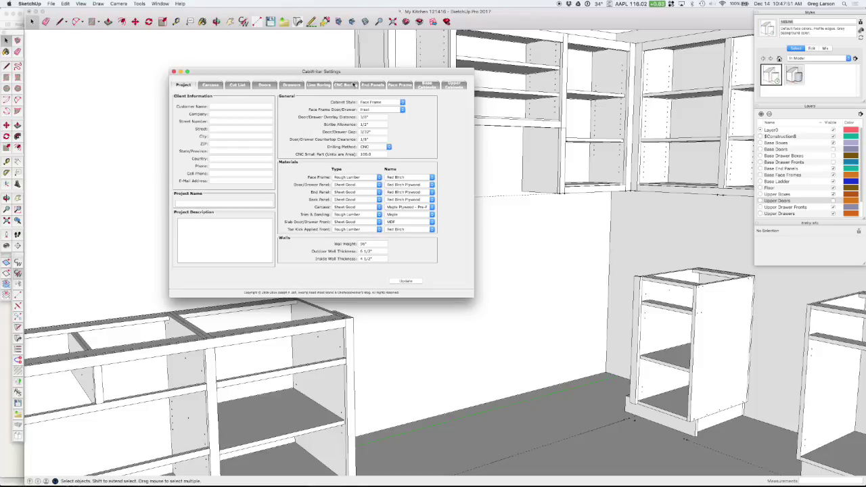
click(347, 85)
drag(347, 71, 611, 213)
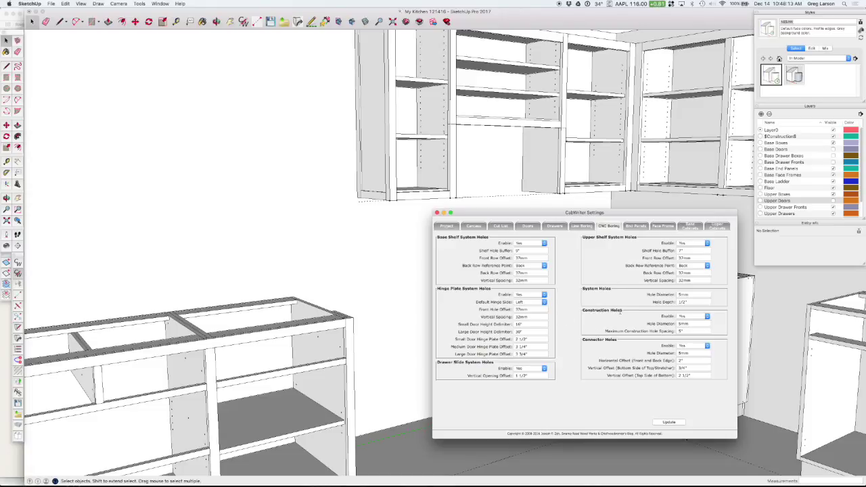
middle_drag(413, 274, 311, 282)
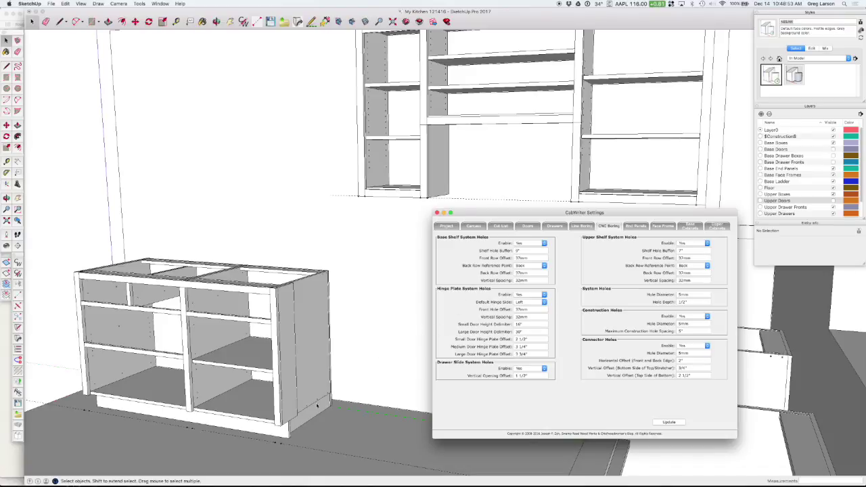
mouse_move(291, 418)
middle_down()
mouse_move(271, 399)
mouse_move(285, 412)
middle_up()
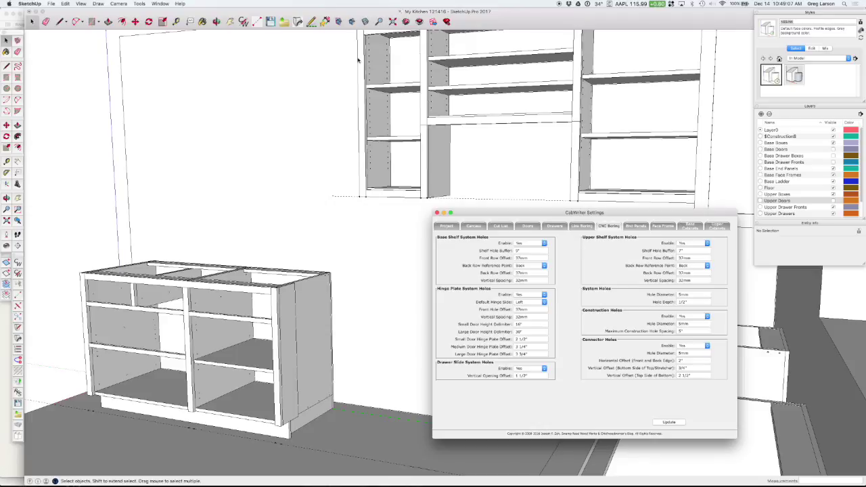
Compare the upper cabinets' shelf holes with the upper shelf system settings and check the back row reference point options.
scroll(379, 76, down, 2)
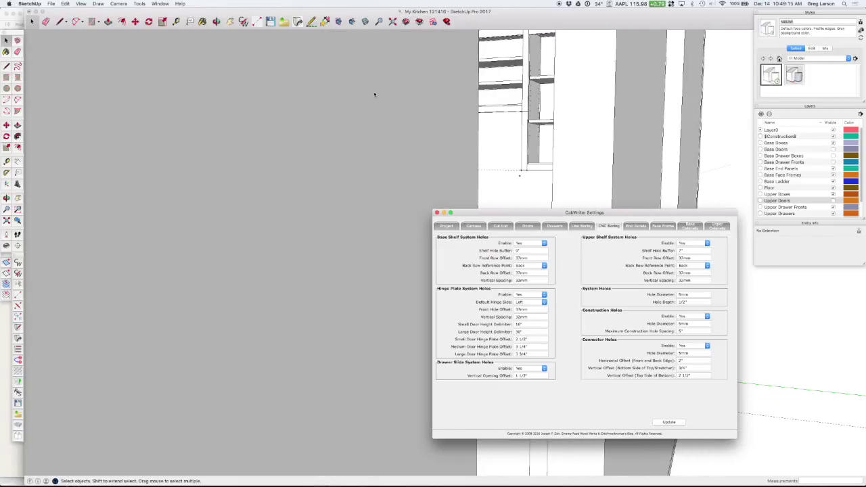
middle_drag(451, 89, 532, 220)
drag(531, 219, 613, 65)
middle_drag(613, 66, 601, 65)
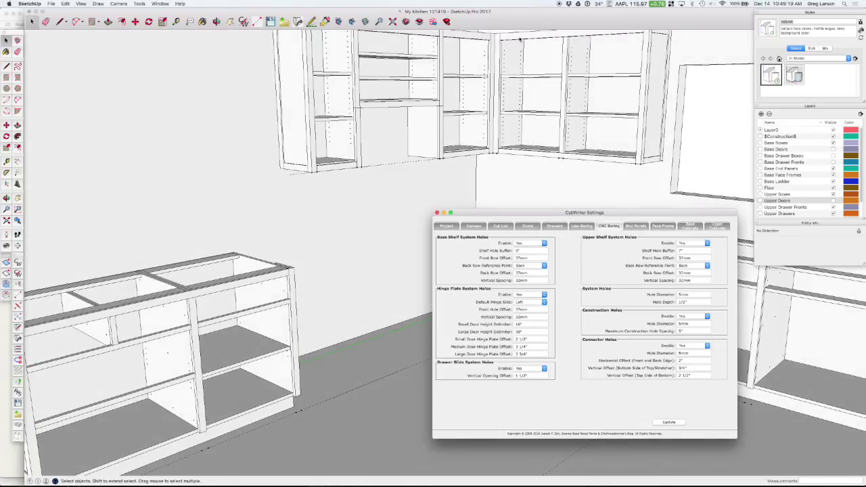
scroll(475, 51, up, 5)
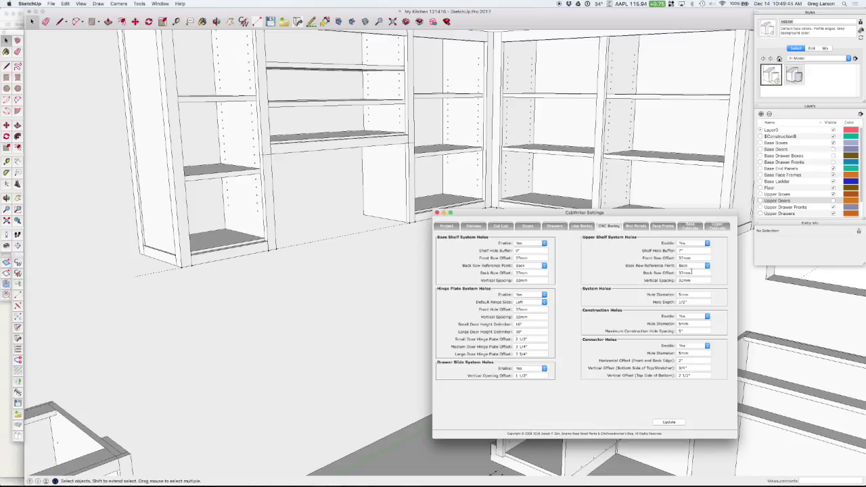
click(691, 267)
click(692, 268)
Examine the hinge plate, shelf and drawer slide holes inside the left-wall base cabinet against the CNC boring settings.
scroll(436, 160, down, 3)
scroll(435, 159, down, 2)
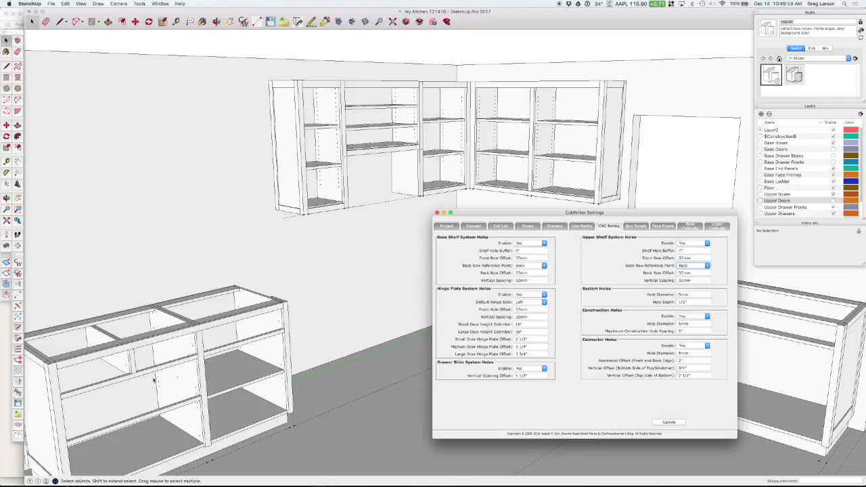
scroll(169, 381, up, 4)
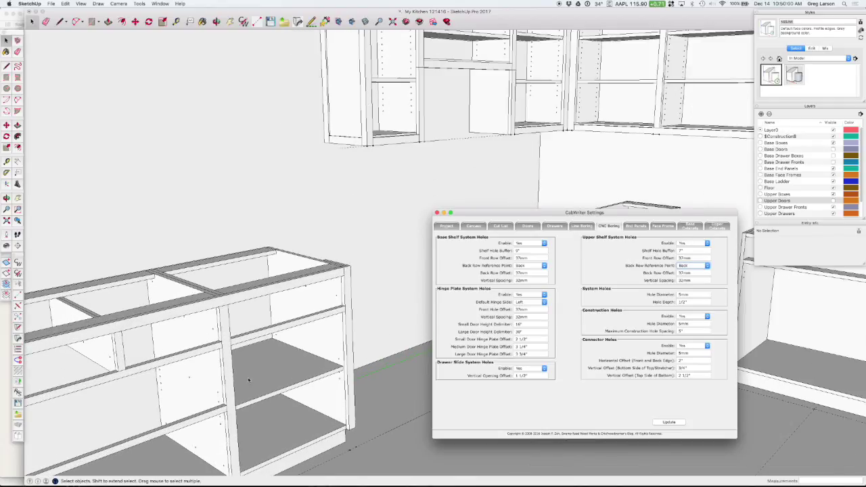
scroll(300, 347, up, 5)
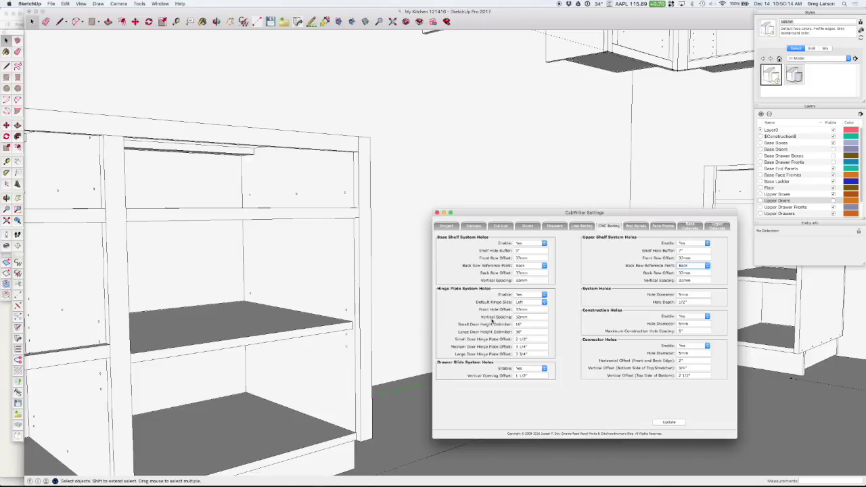
middle_drag(242, 320, 124, 321)
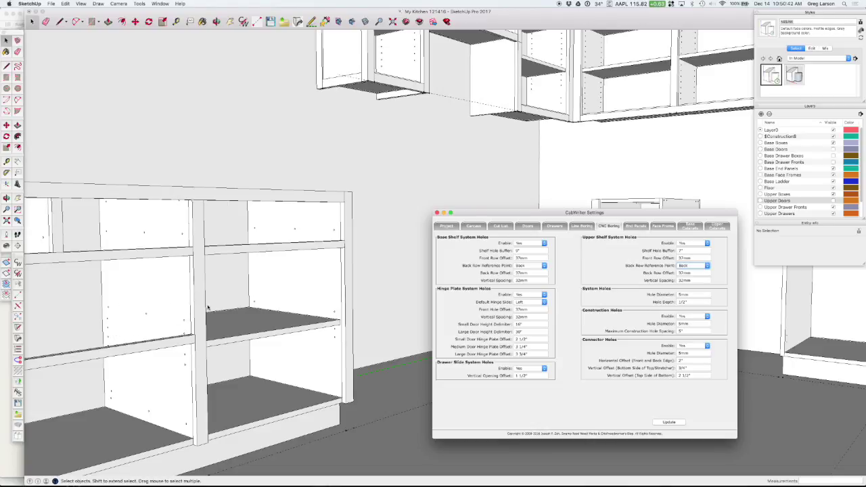
scroll(208, 308, down, 3)
scroll(207, 308, up, 2)
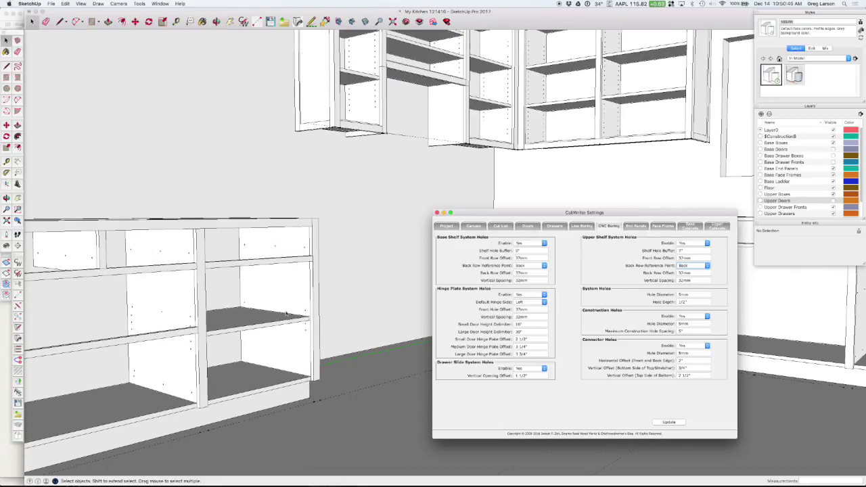
scroll(301, 309, down, 5)
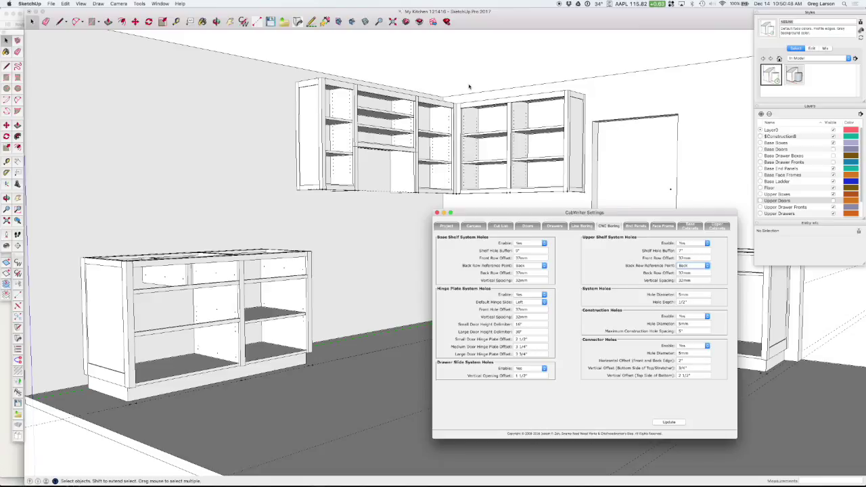
Examine the front and back rows of holes in the upper cabinets beside the corner against the CNC boring settings.
scroll(469, 86, up, 6)
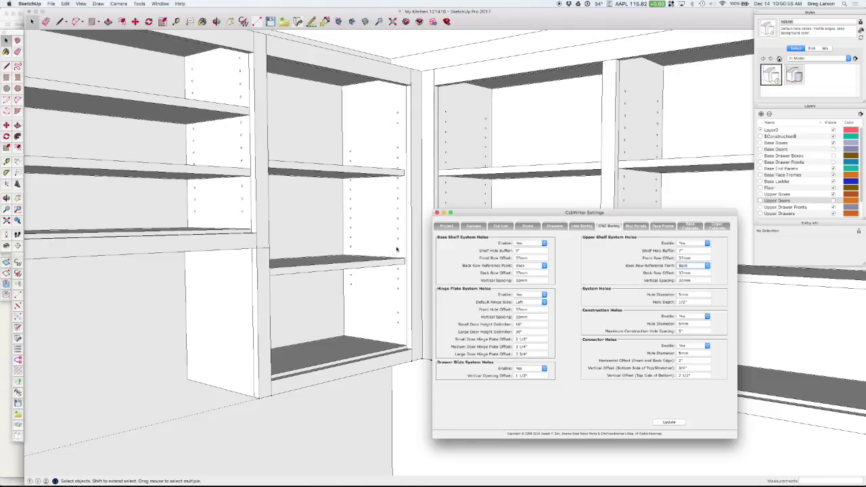
mouse_move(396, 250)
middle_down()
mouse_move(217, 238)
mouse_move(139, 246)
mouse_move(387, 242)
middle_up()
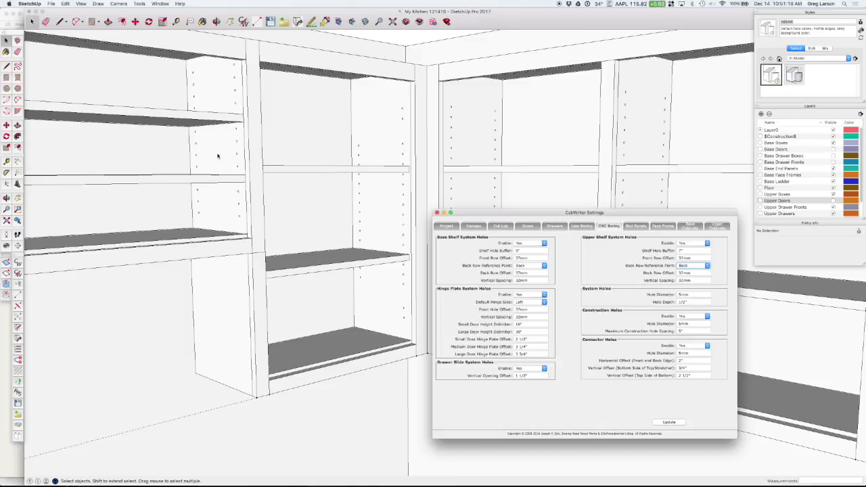
scroll(220, 155, down, 3)
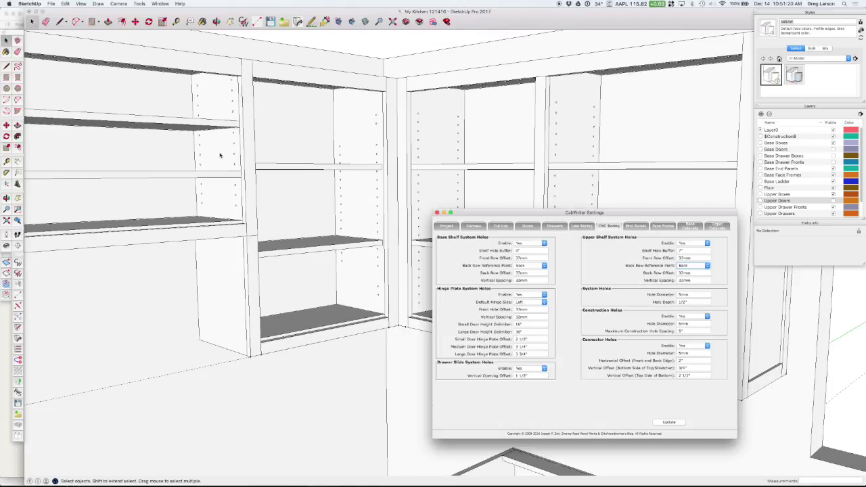
scroll(219, 155, down, 4)
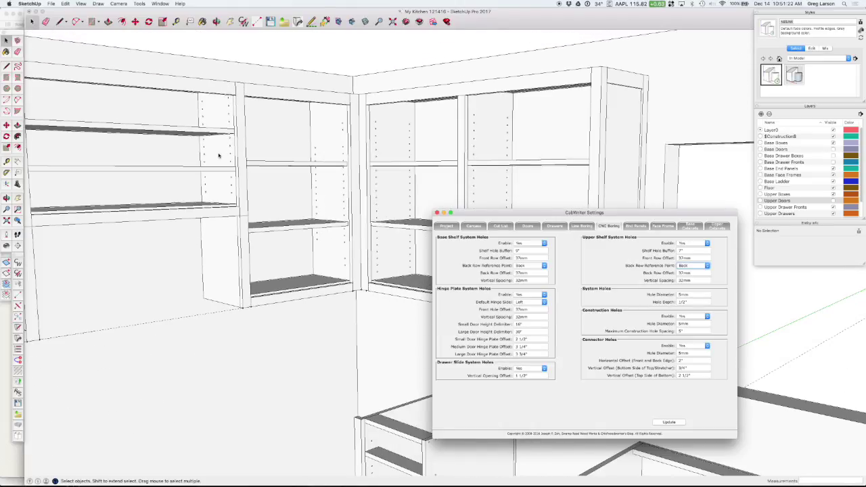
scroll(218, 155, up, 3)
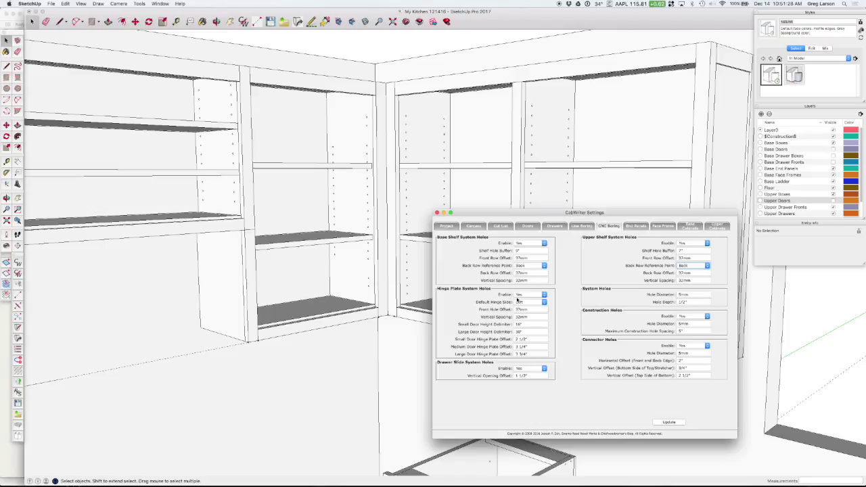
Check the default hinge side options for the hinge plate system holes and close the CabWriter settings.
click(528, 303)
click(528, 302)
click(435, 212)
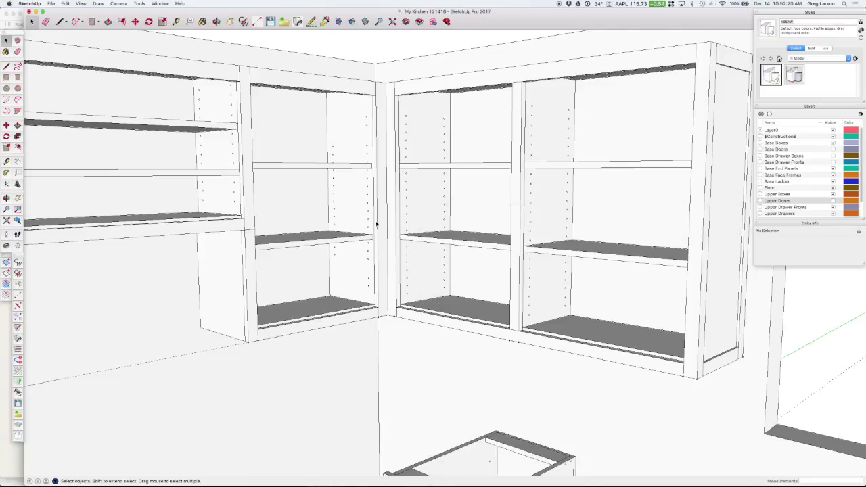
Measure the height of the face frame opening on the left-wall upper cabinet beside the corner.
key(t)
click(375, 93)
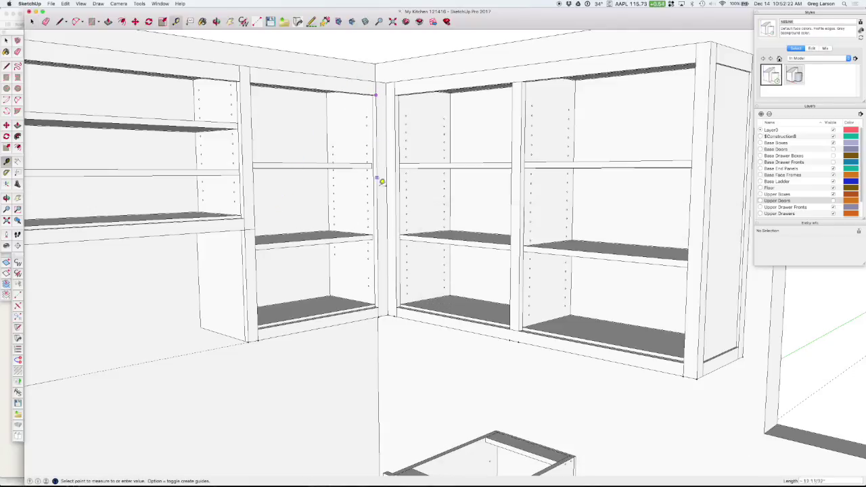
click(385, 303)
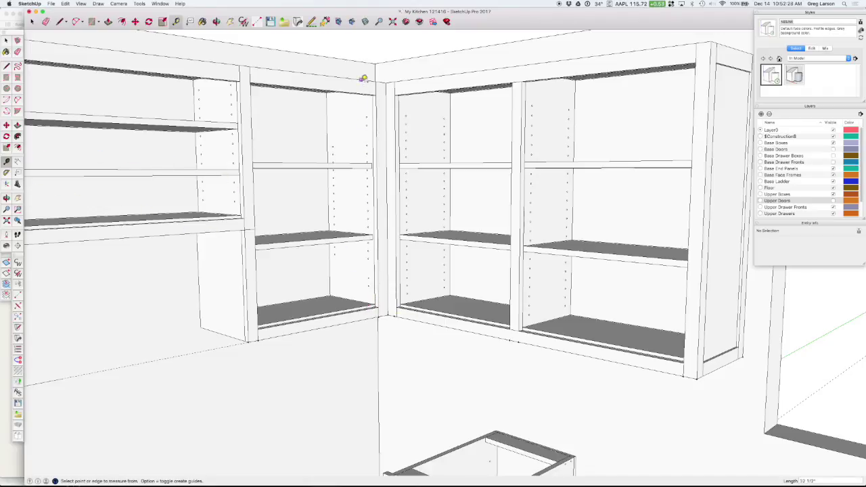
Examine the hinge plate and shelf holes in the upper cabinets on both sides of the corner.
scroll(364, 88, up, 3)
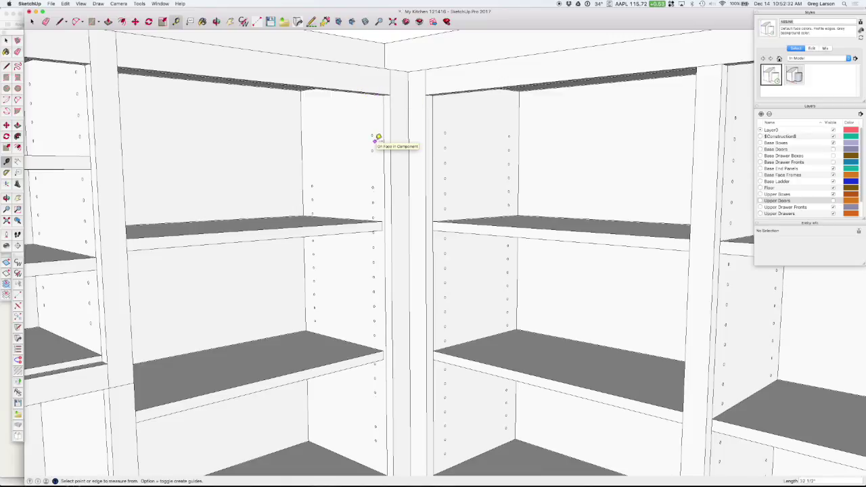
scroll(378, 137, down, 2)
scroll(376, 138, down, 1)
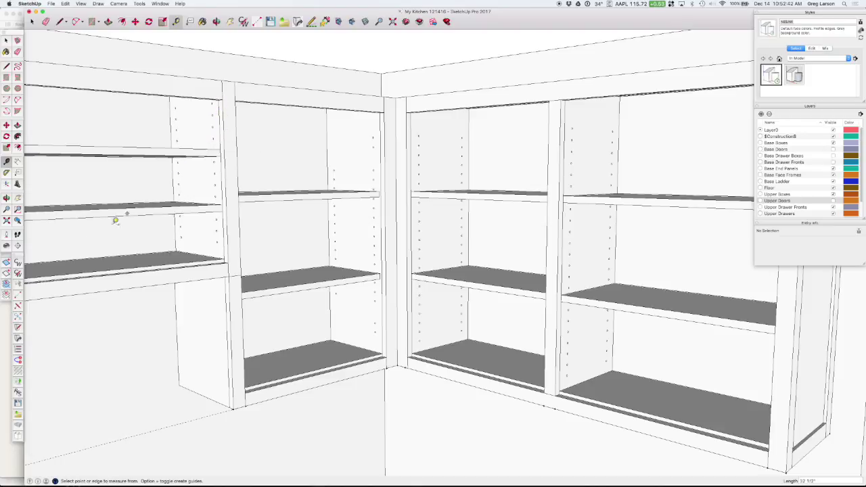
Open the CNC boring settings in CabWriter and move the settings window aside so the cabinets stay in view.
click(17, 273)
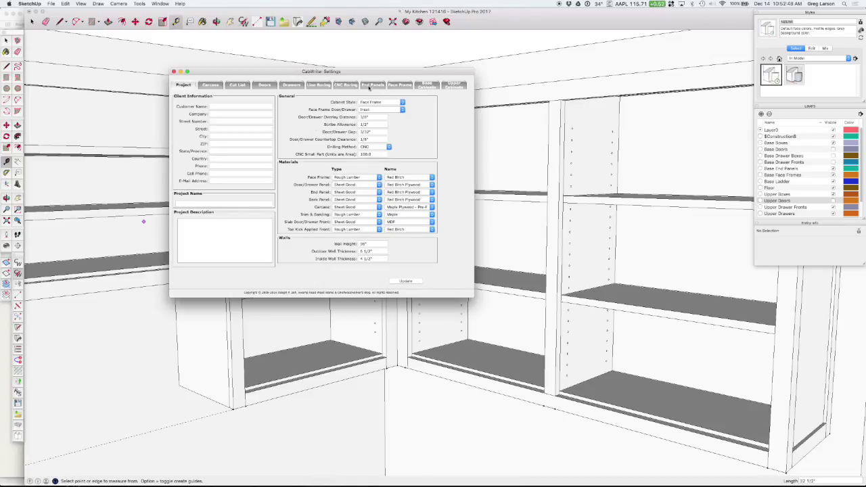
click(344, 85)
drag(339, 71, 457, 80)
drag(509, 82, 648, 76)
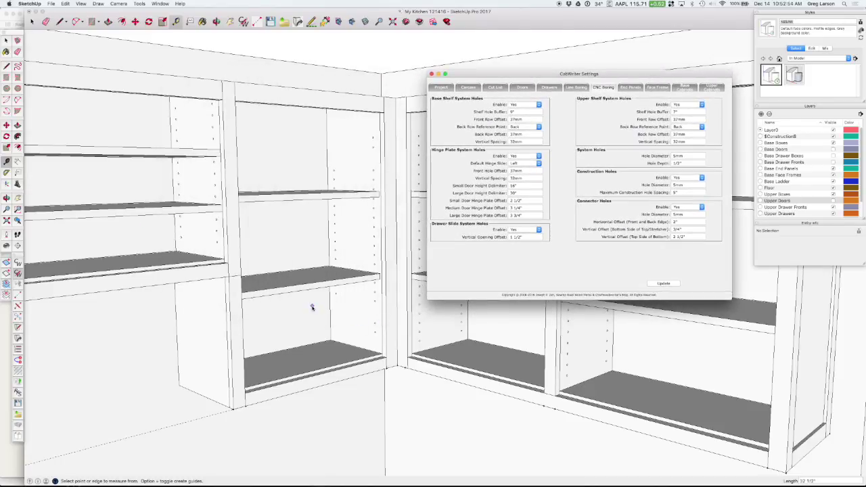
Examine the drawer slide holes in the left-wall base cabinet's drawer openings and the hinge plate holes below them.
scroll(312, 308, down, 10)
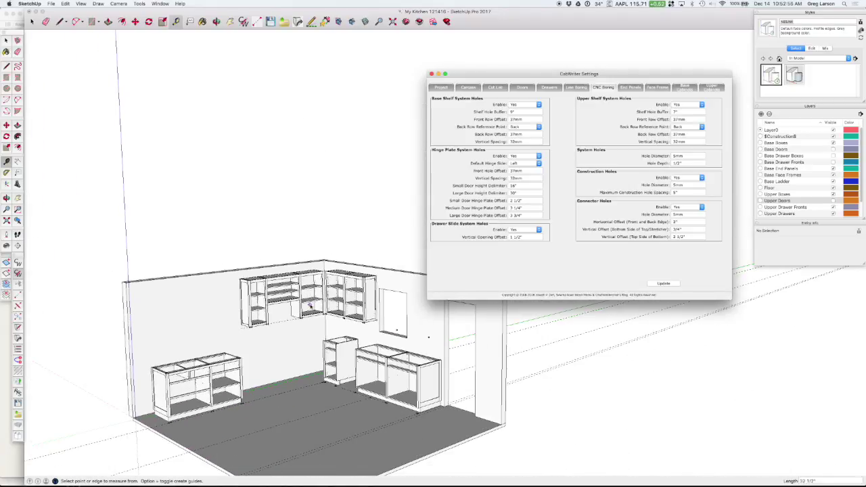
scroll(303, 328, up, 10)
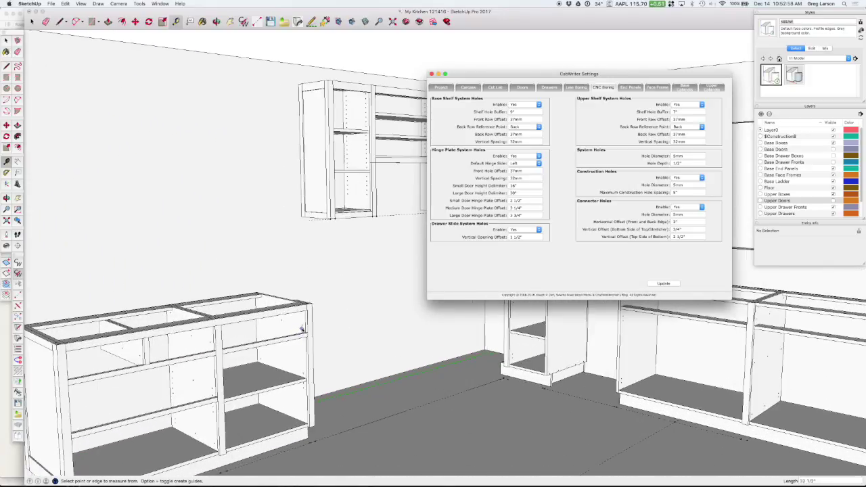
scroll(302, 329, up, 8)
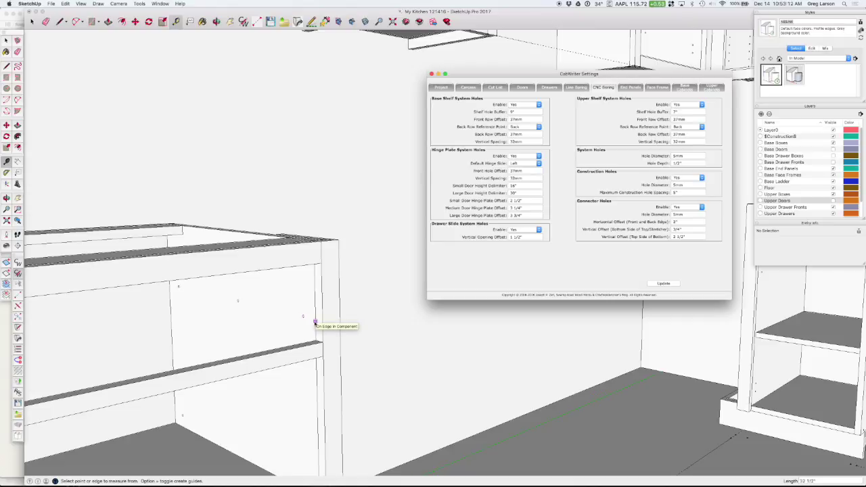
scroll(322, 317, down, 5)
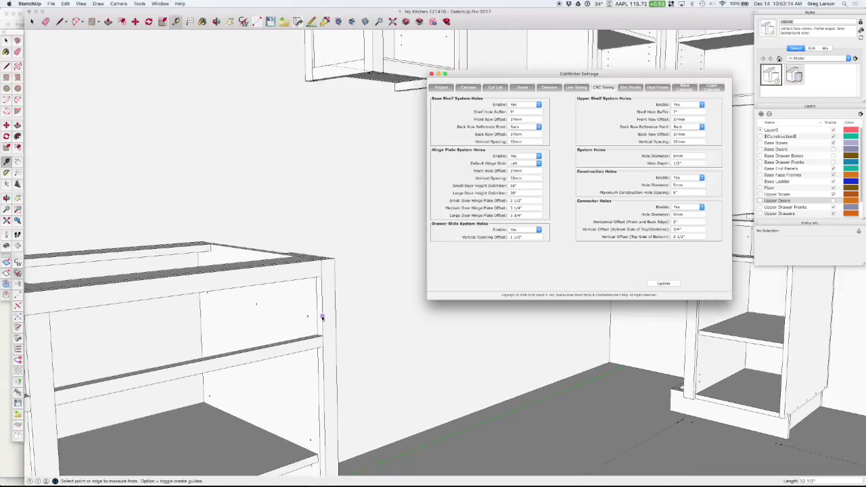
scroll(320, 318, down, 2)
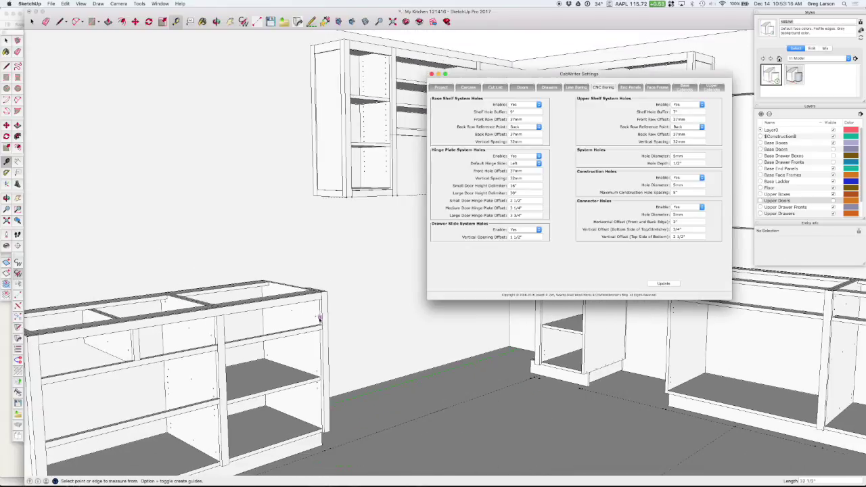
scroll(176, 466, up, 4)
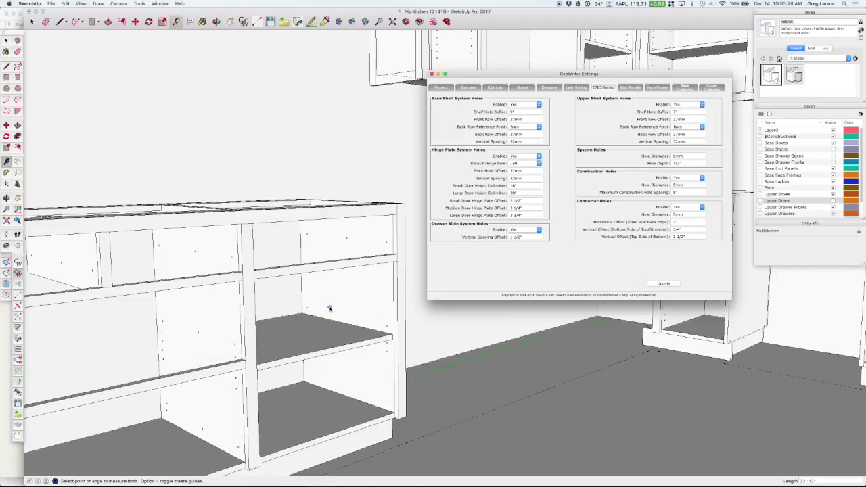
scroll(323, 308, down, 3)
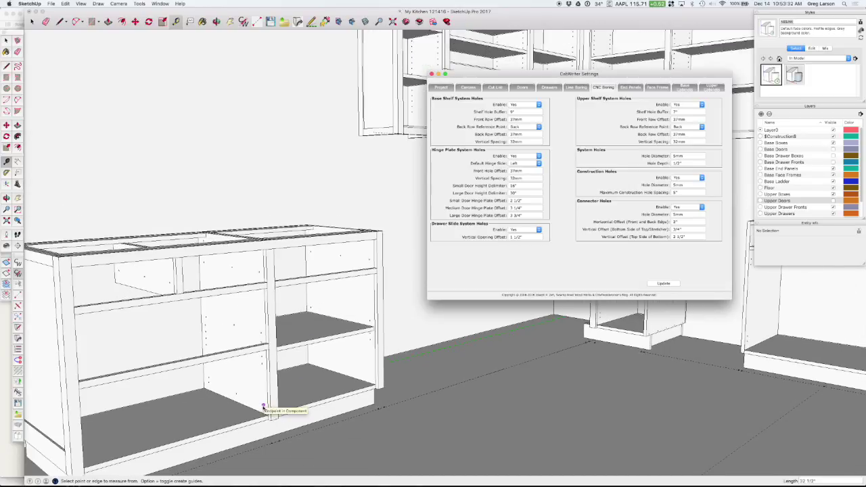
click(263, 407)
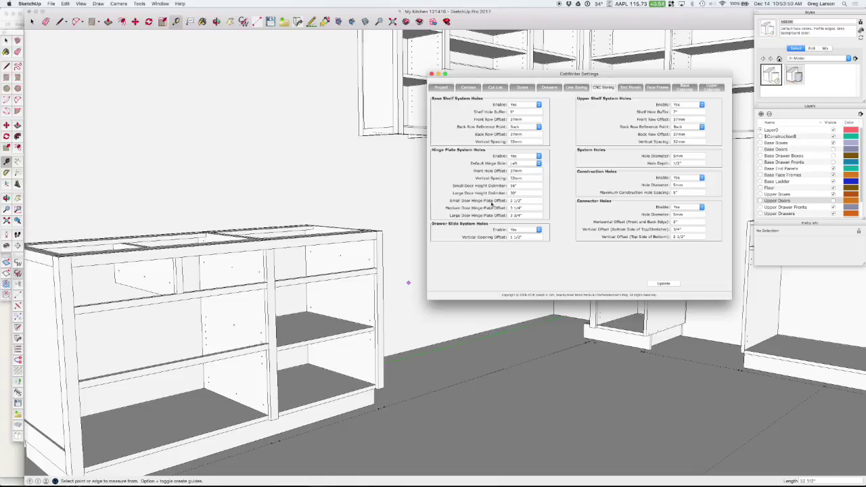
Inspect the holes on the opposite face of the left-wall base cabinet's middle partition, in both the drawer and door openings.
middle_drag(395, 240, 312, 225)
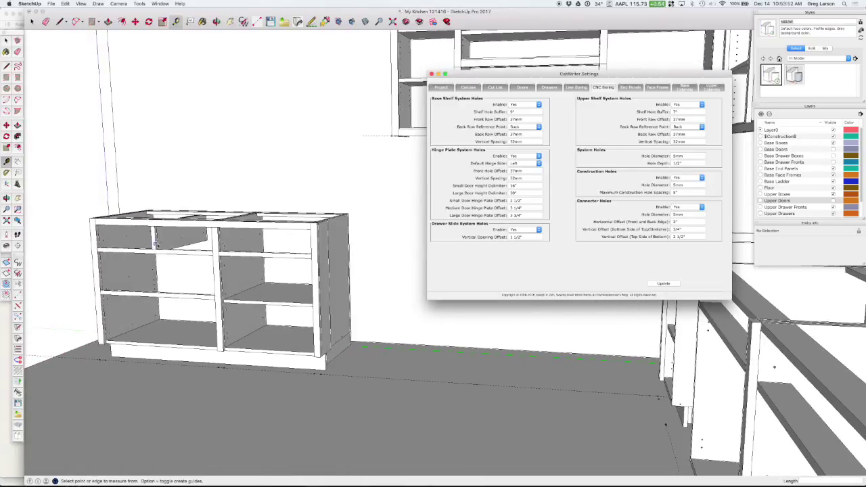
middle_drag(396, 215, 413, 206)
middle_drag(378, 301, 392, 268)
scroll(392, 268, up, 3)
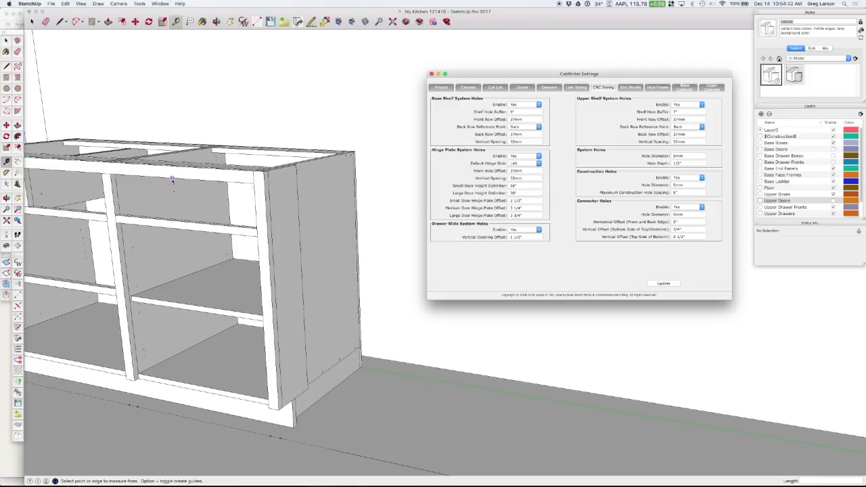
middle_drag(195, 362, 220, 323)
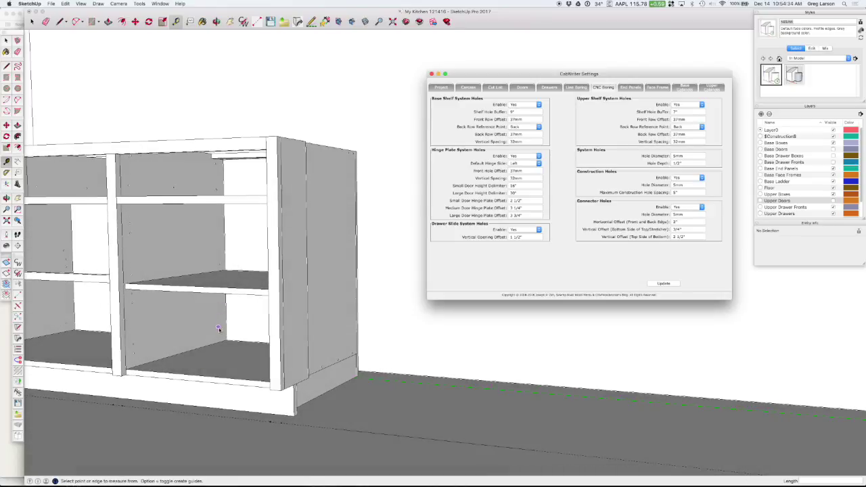
middle_drag(198, 201, 177, 176)
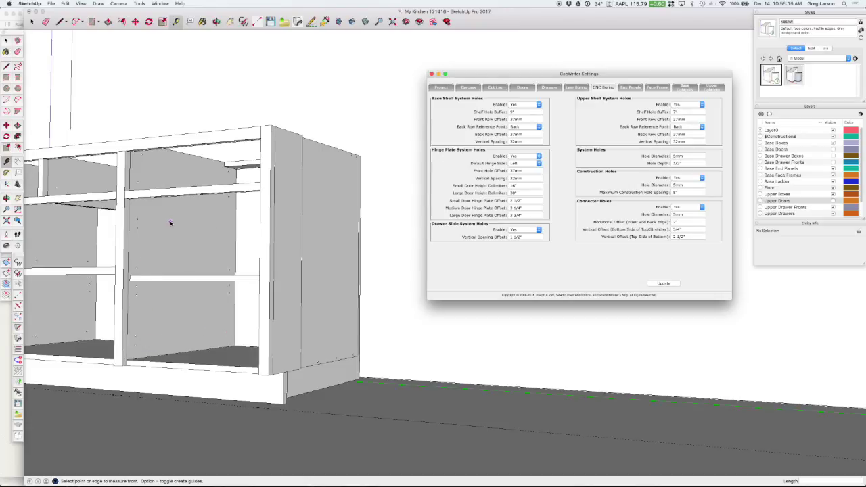
Measure the spacing of the drawer slide holes in the left-wall base cabinet's right-hand drawer opening, starting from the front hole.
scroll(177, 222, down, 2)
middle_drag(178, 222, 406, 312)
scroll(406, 311, down, 3)
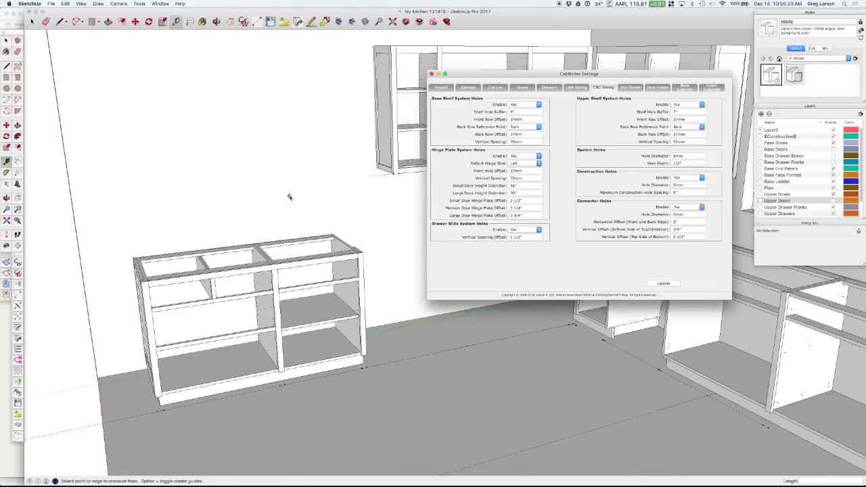
middle_drag(266, 201, 335, 183)
middle_drag(344, 287, 364, 258)
scroll(360, 259, up, 4)
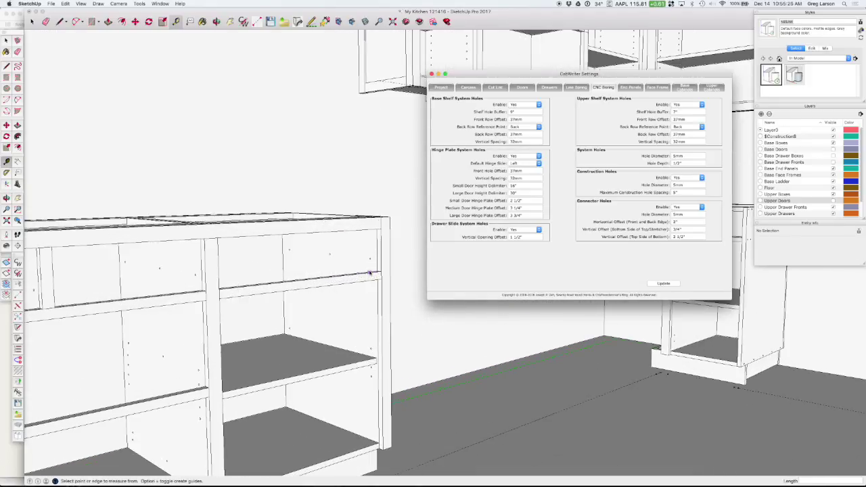
scroll(358, 258, up, 2)
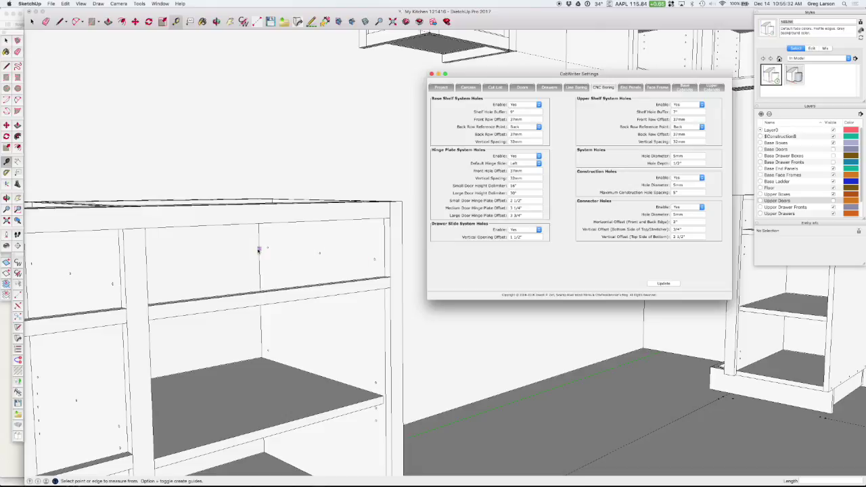
click(375, 259)
scroll(347, 249, down, 3)
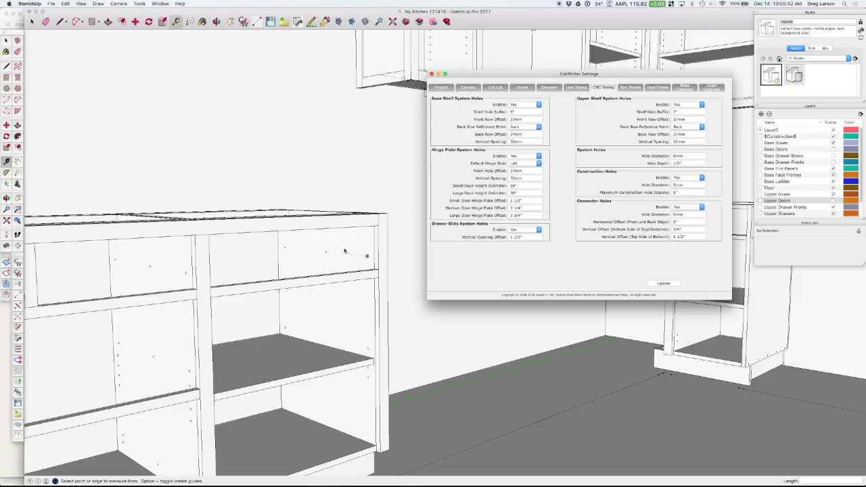
scroll(352, 252, up, 2)
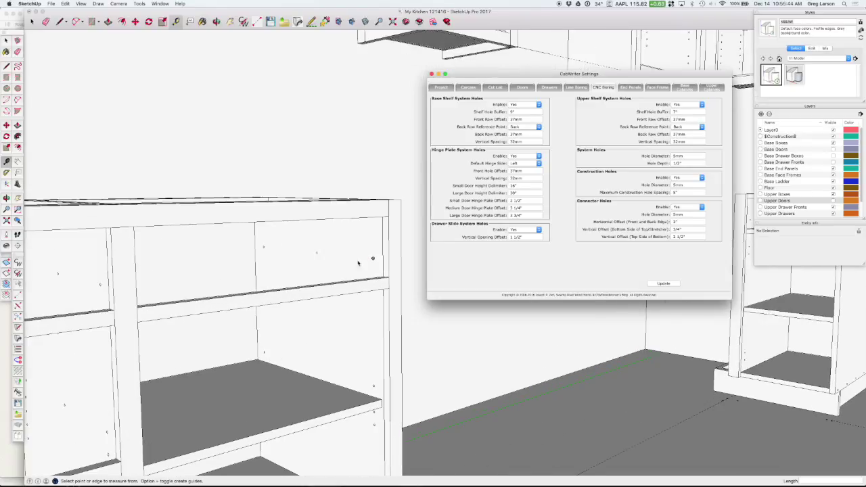